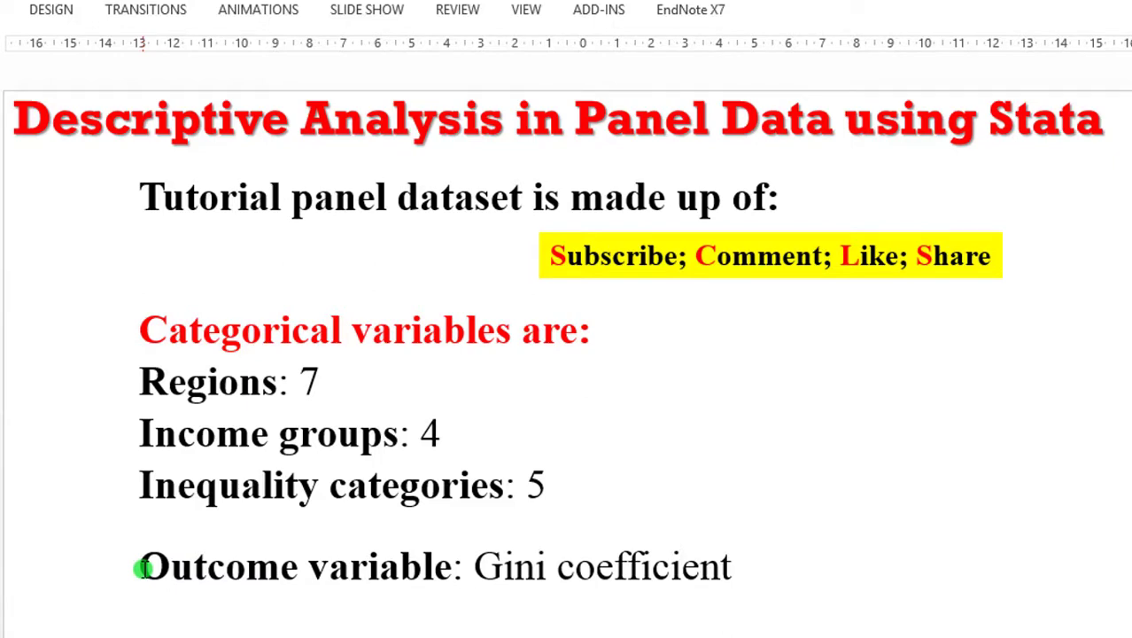
Step: Advance the slides to the 'Essential!' slide, which asks viewers to watch the panel-data video first
key(Page_Down)
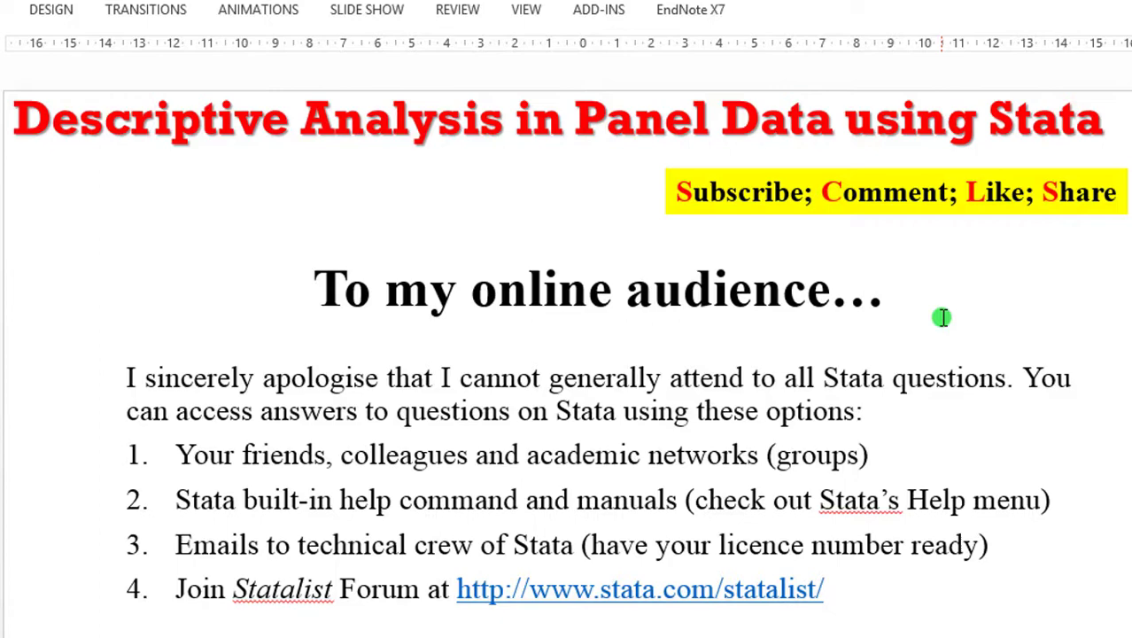
scroll(953, 483, down, 1)
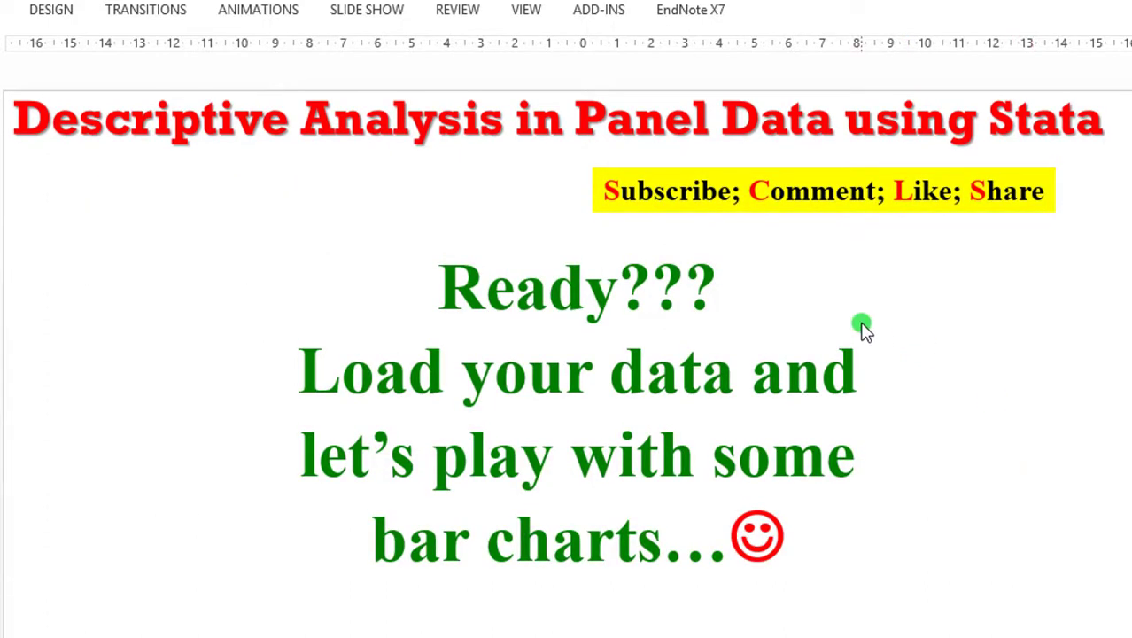
Step: Inspect the year, region, inc_gr and ginicat columns in the Data Editor, then bring up the bar-chart do-file
click(470, 603)
click(764, 278)
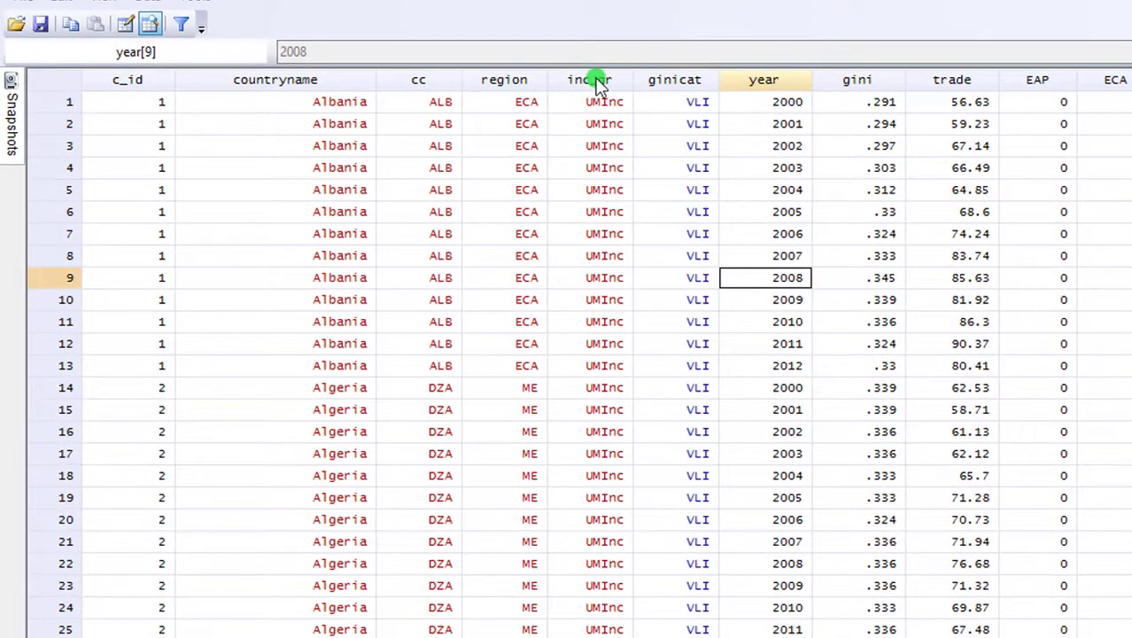
click(514, 79)
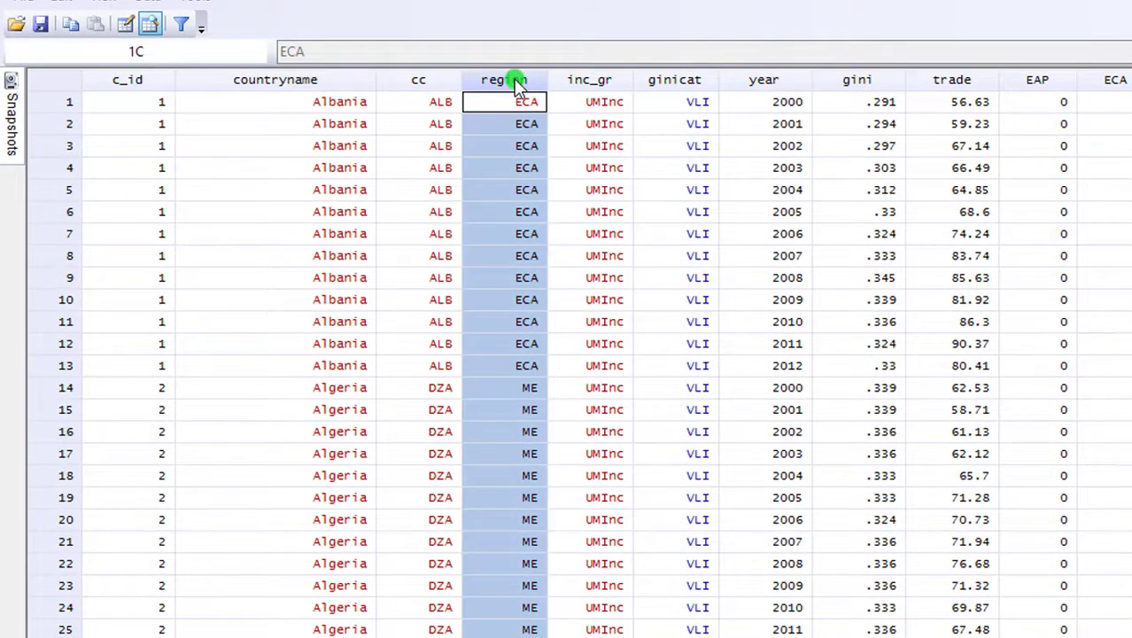
click(584, 79)
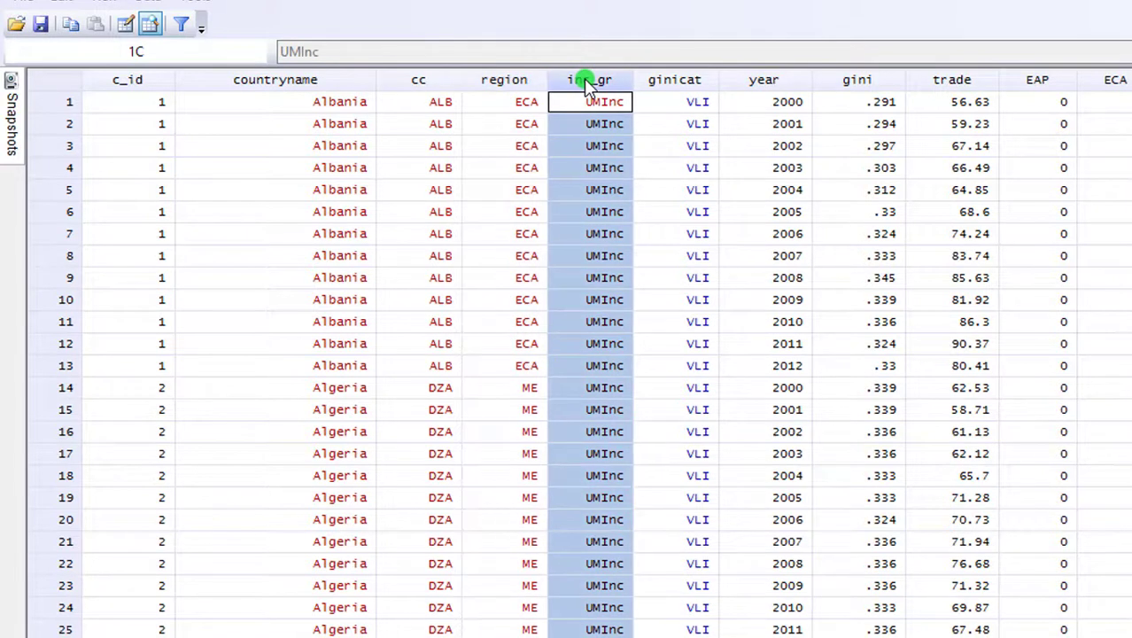
click(671, 80)
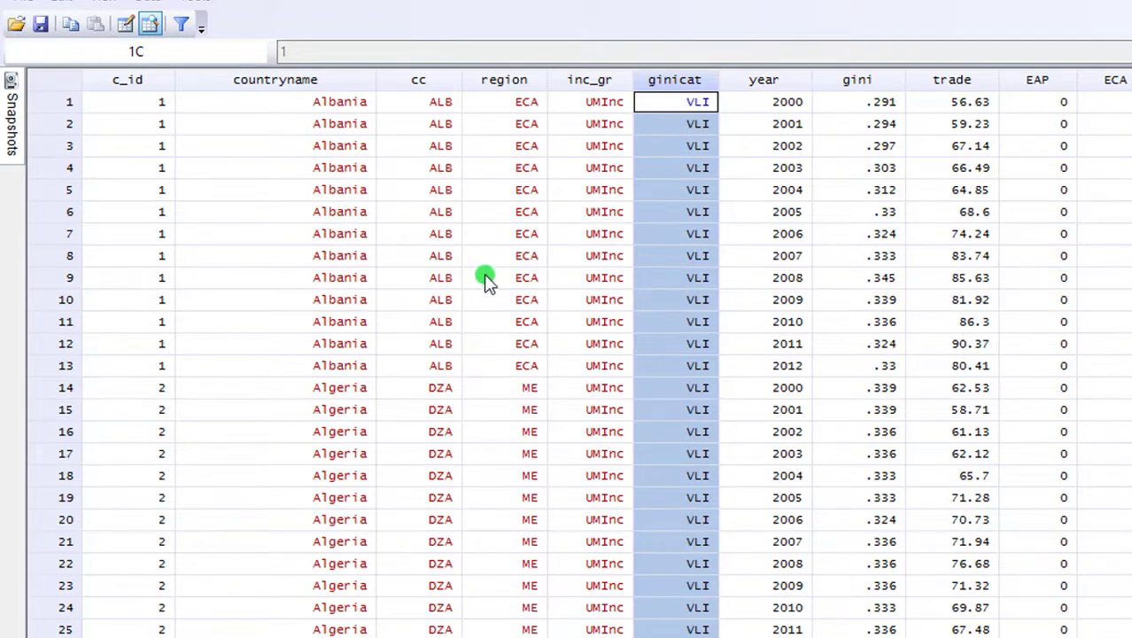
click(655, 611)
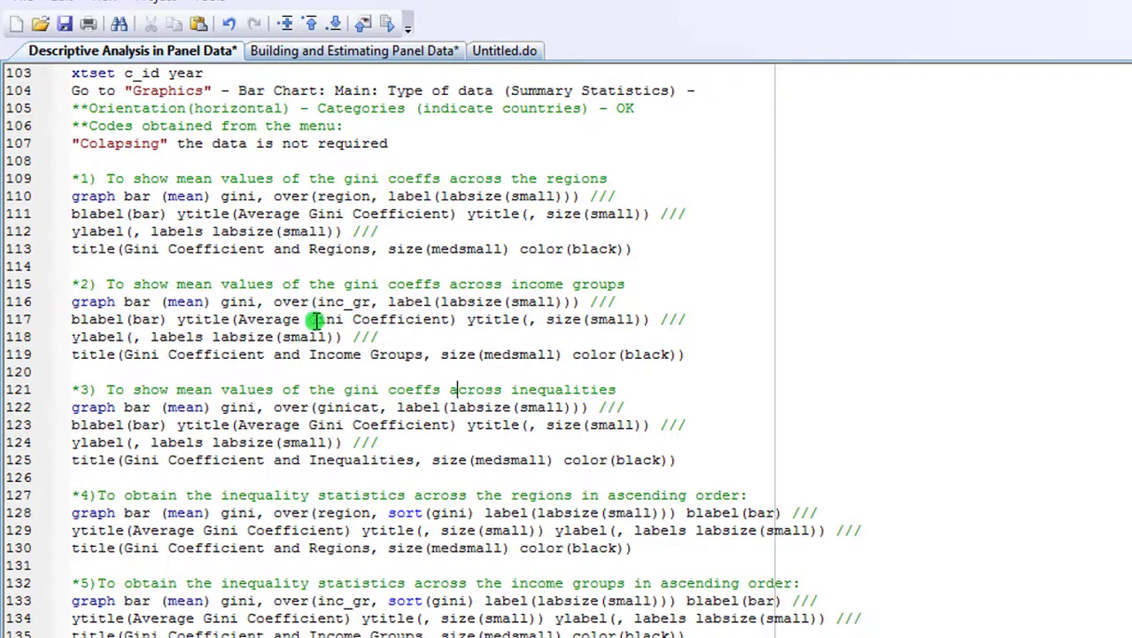
Step: Run 'xtset c_id year' from the do-file to declare the data as a panel
mouse_move(418, 637)
click(181, 612)
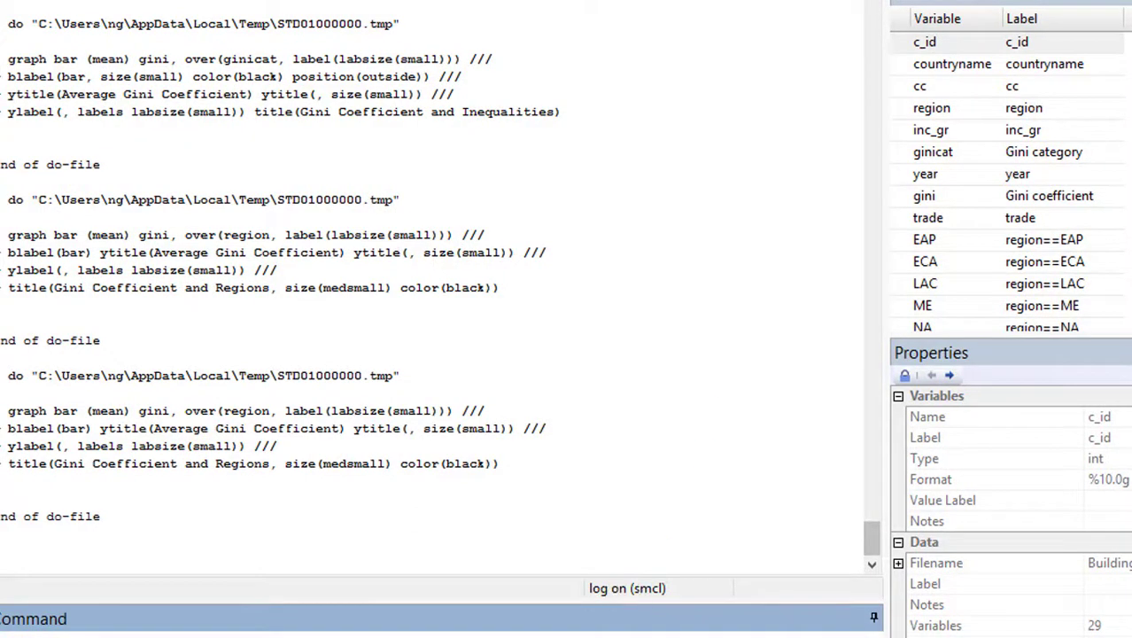
mouse_move(202, 634)
click(202, 614)
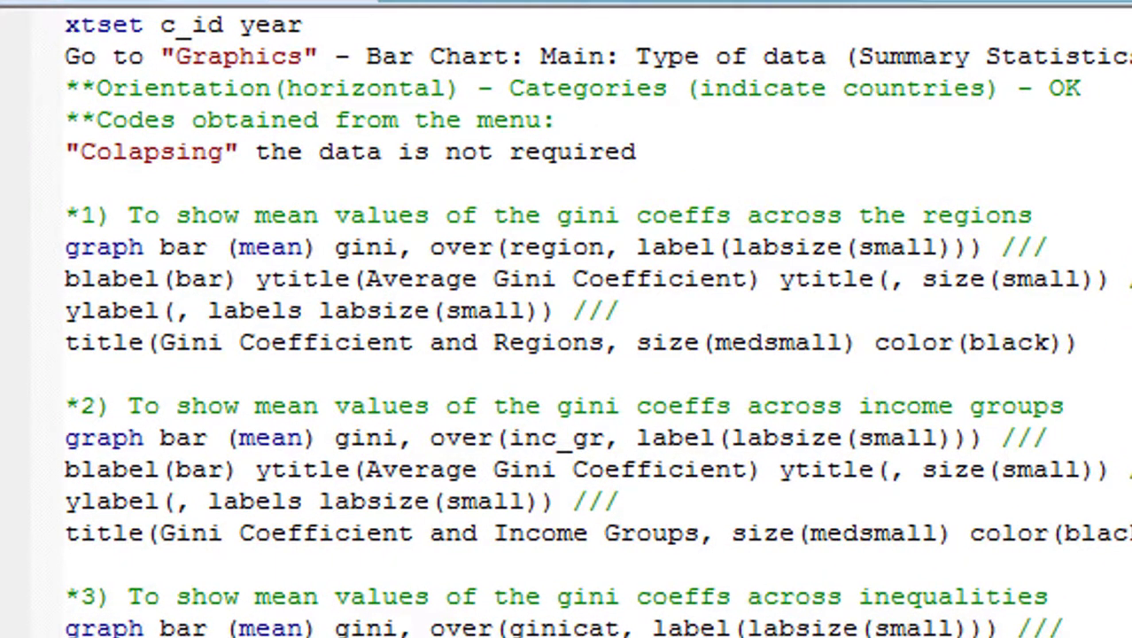
scroll(597, 325, up, 1)
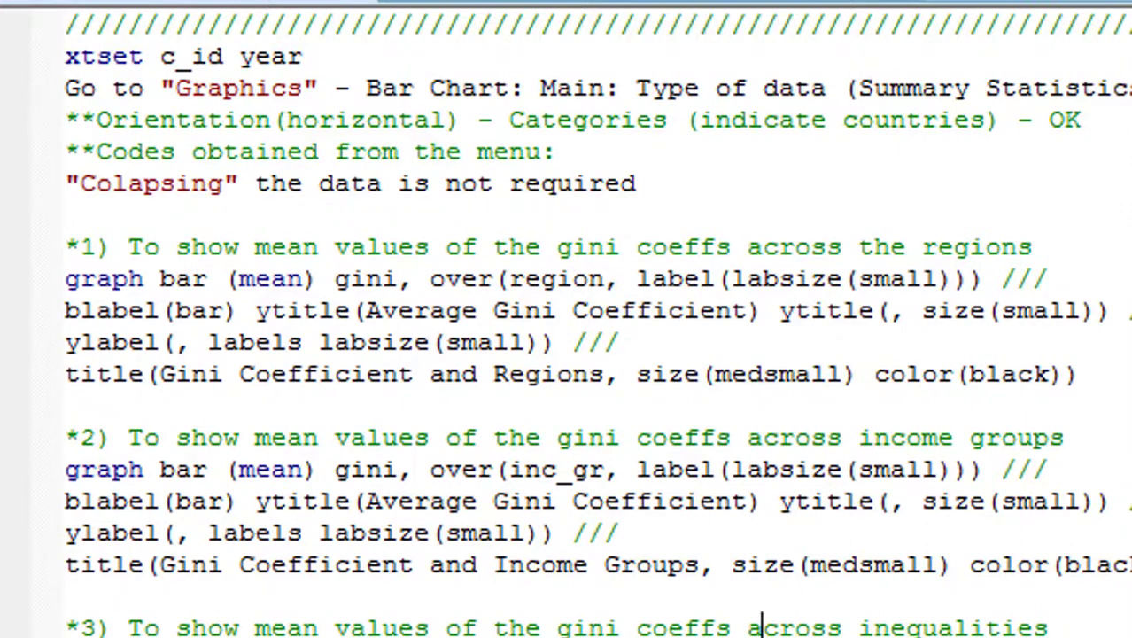
click(55, 55)
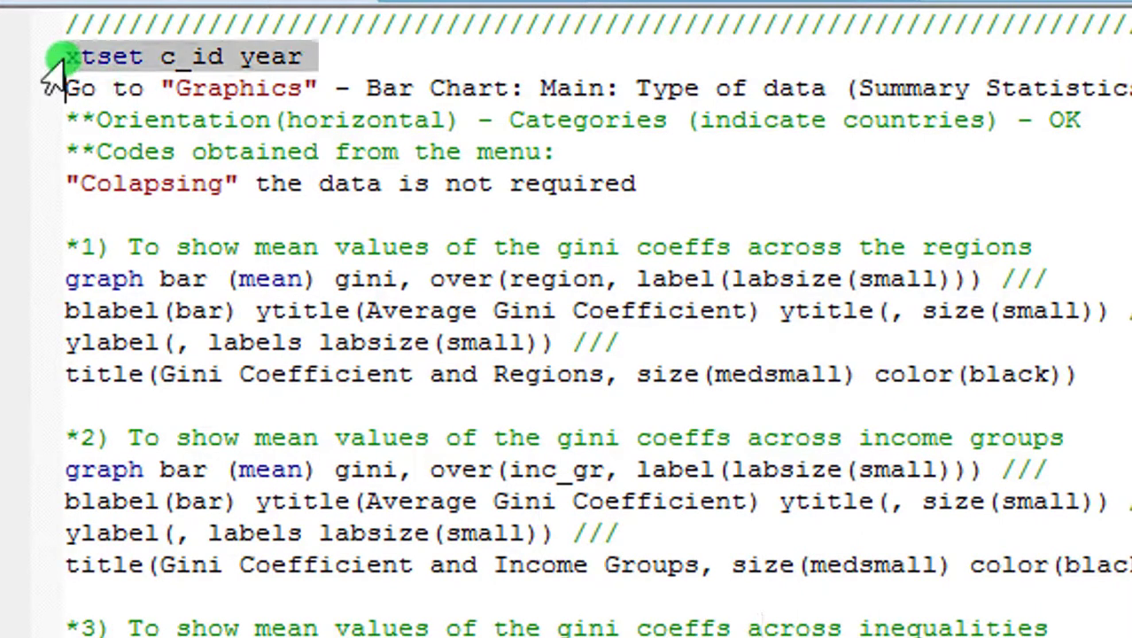
key(ctrl+d)
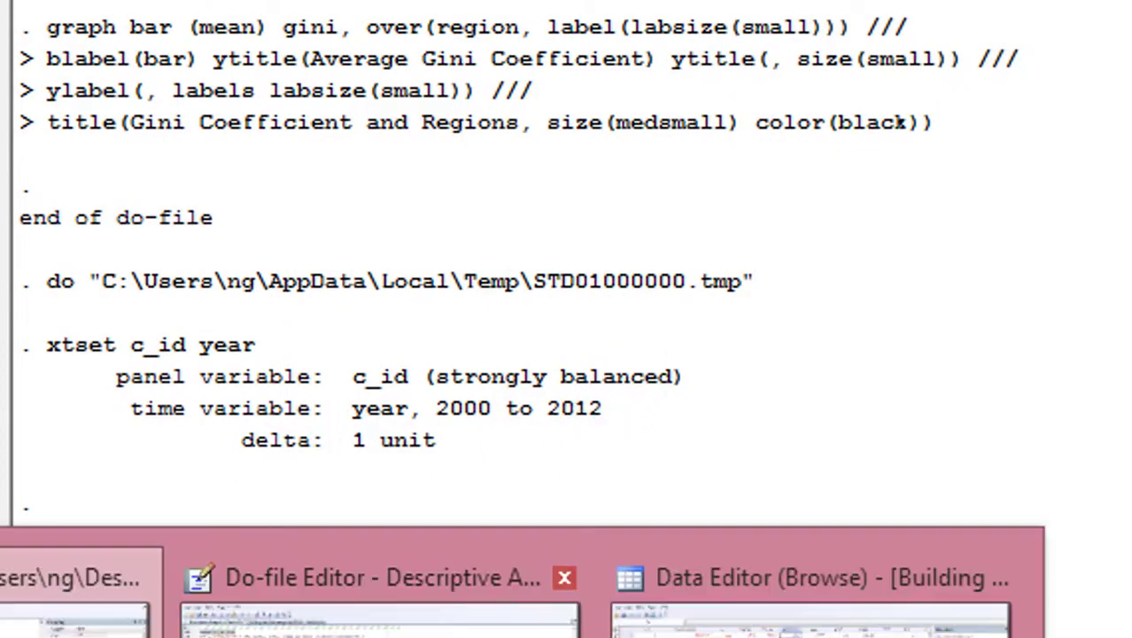
Step: Open the Graphics bar chart dialog, which still holds the previous mean-of-gini settings
click(372, 625)
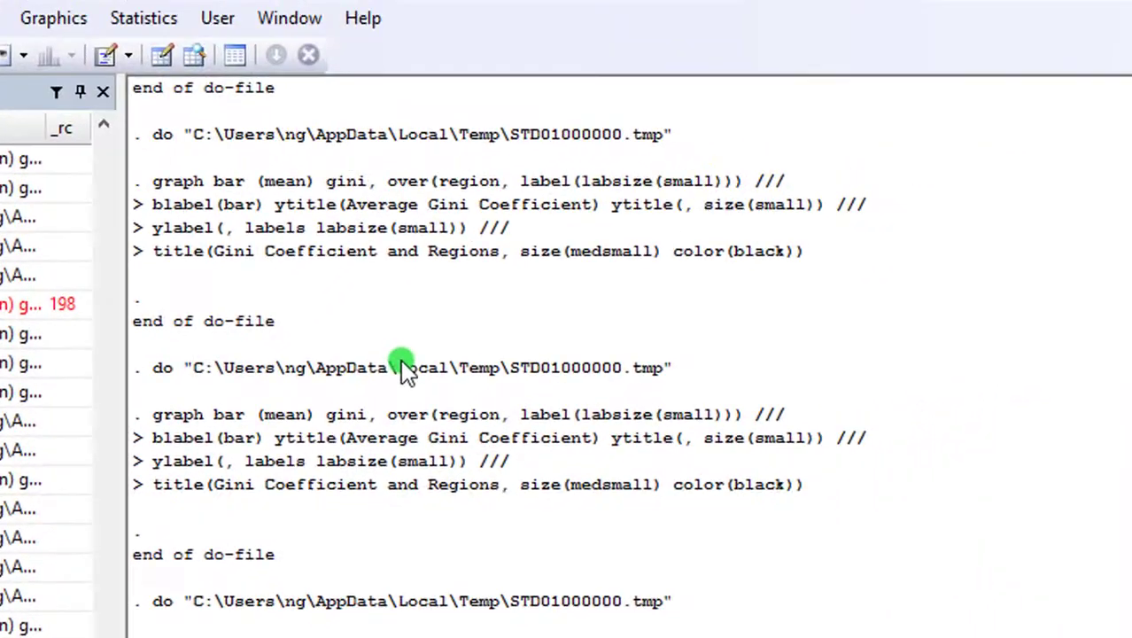
click(53, 19)
click(75, 116)
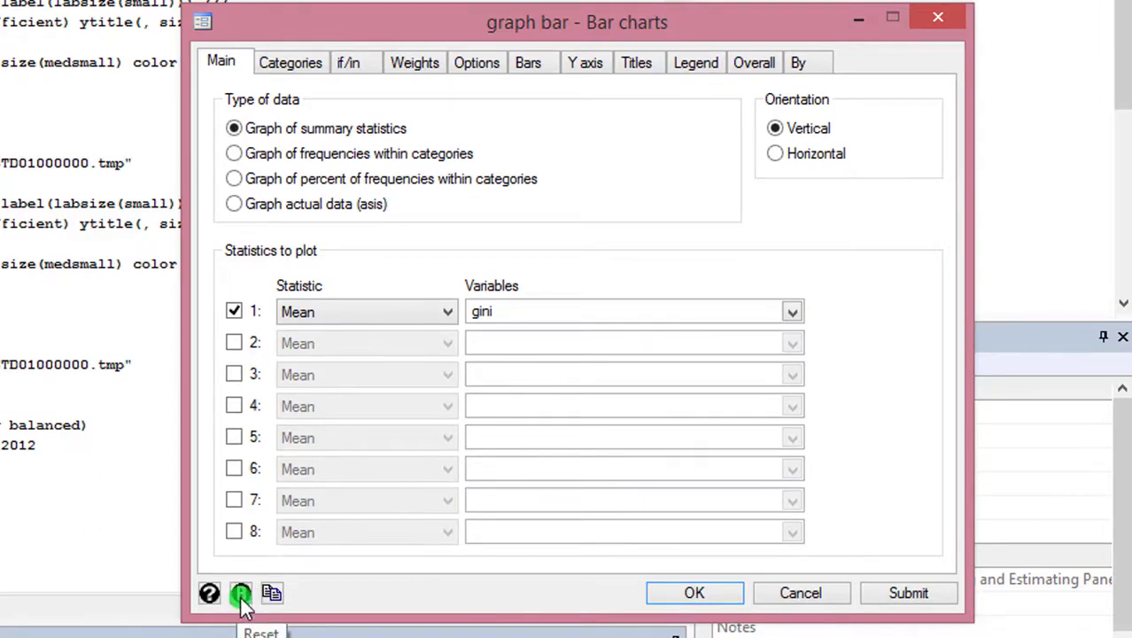
Step: Reset the bar chart dialog and set it to plot the mean of gini
key(Escape)
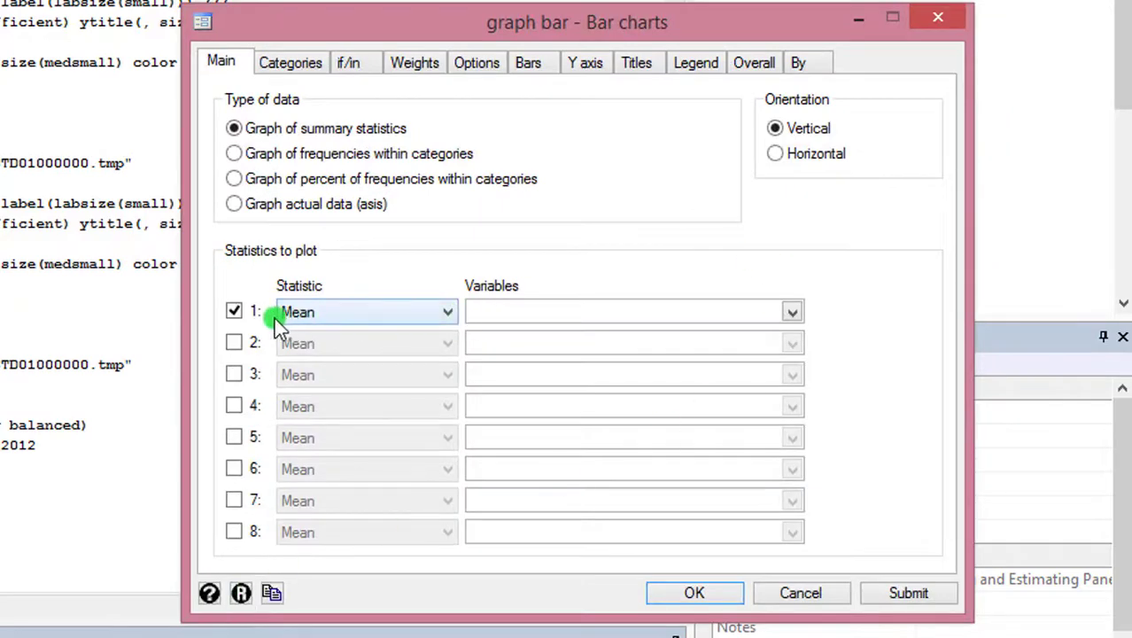
click(446, 313)
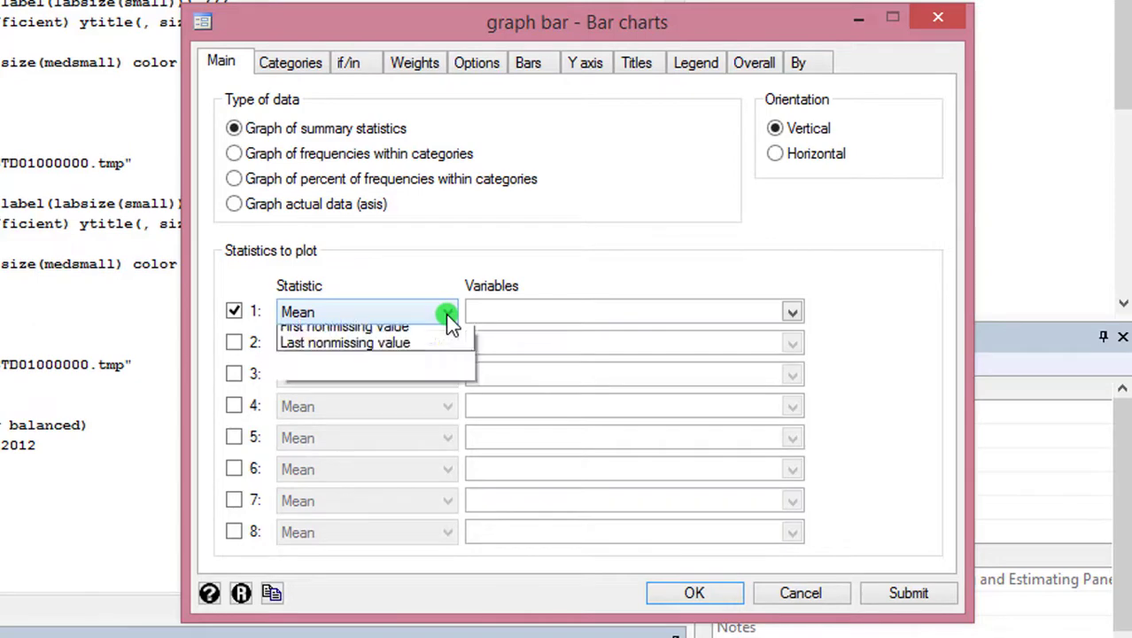
click(370, 312)
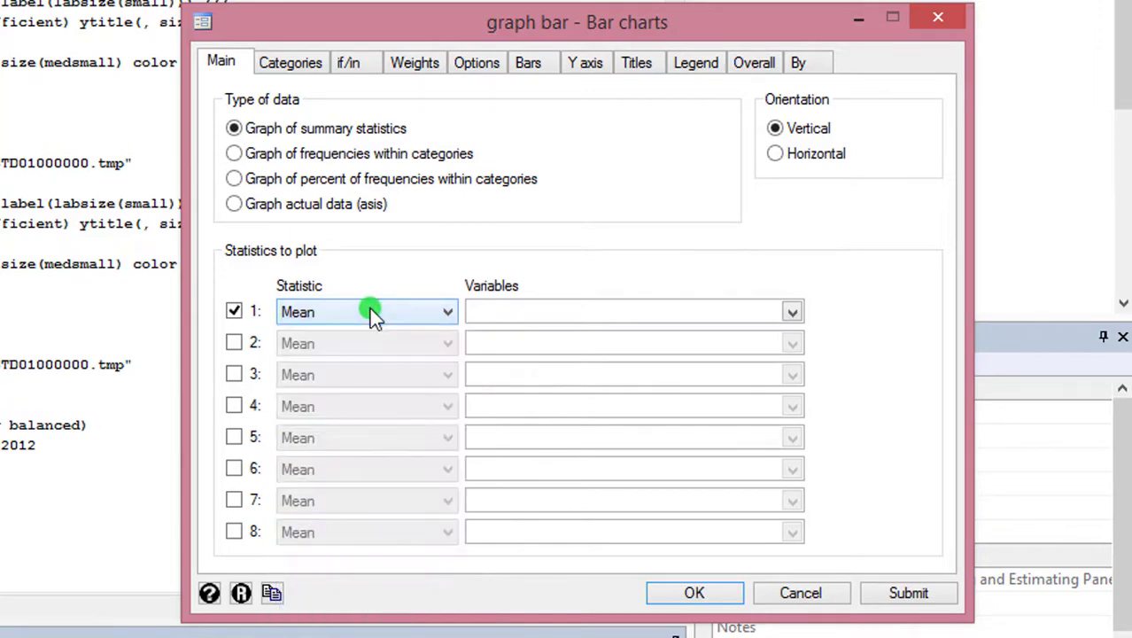
click(794, 311)
text(gini)
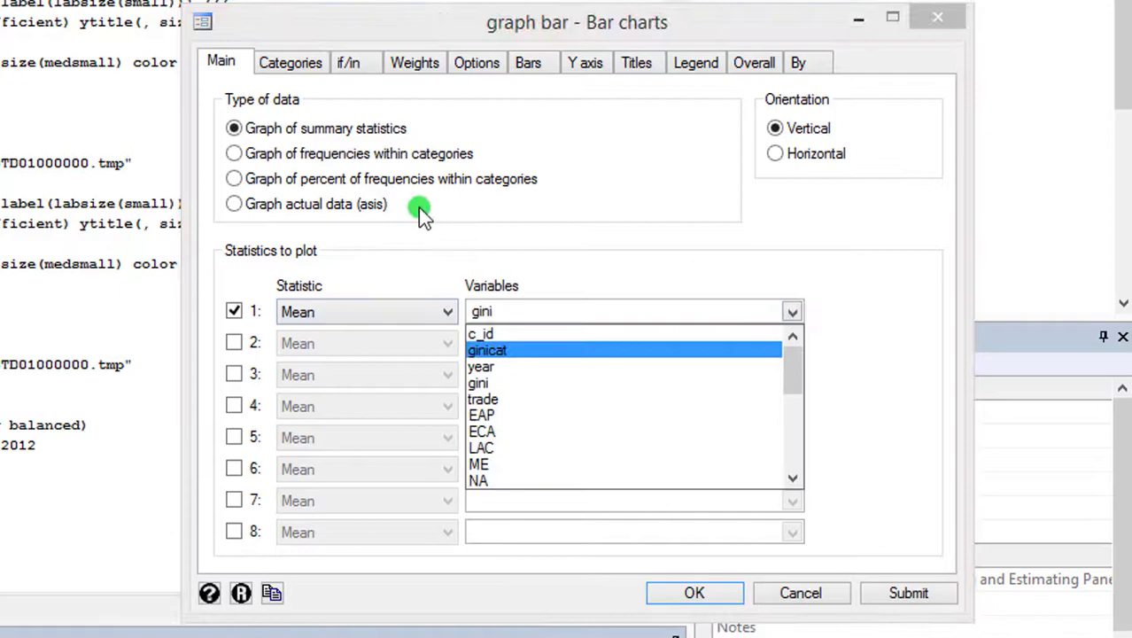
click(565, 187)
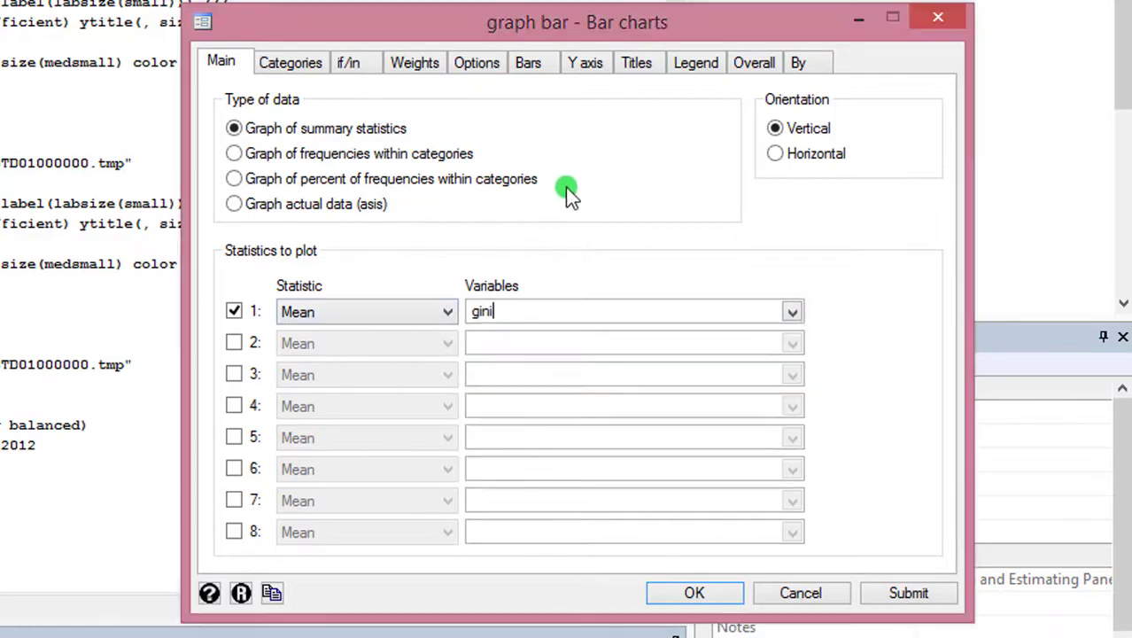
Step: Group the bars by region with Small category labels
click(283, 67)
click(234, 100)
click(376, 156)
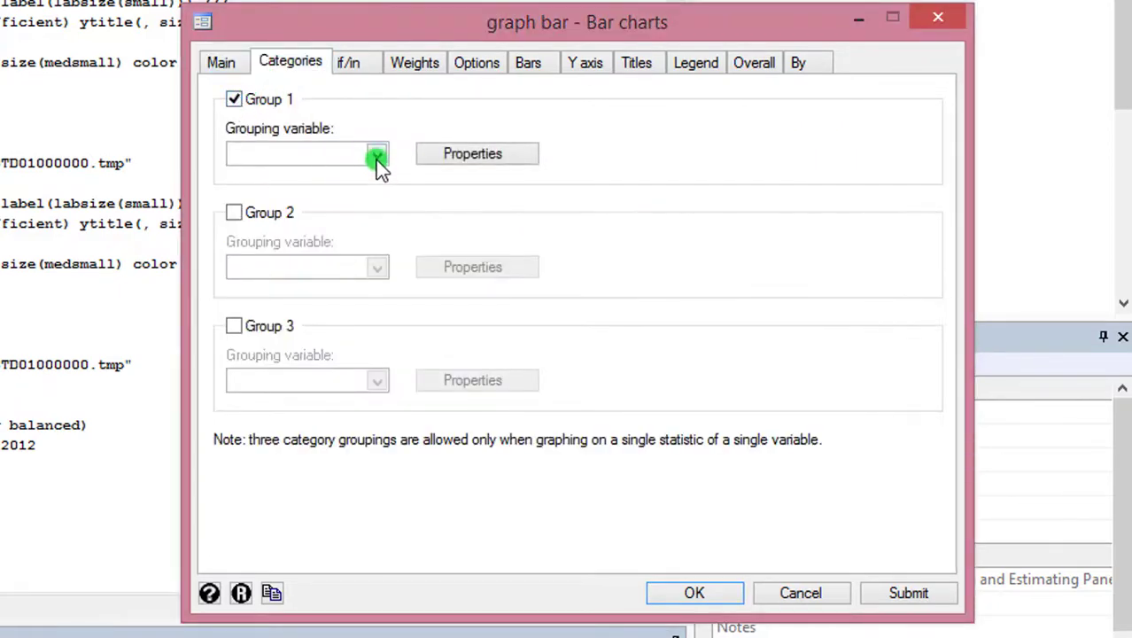
click(265, 226)
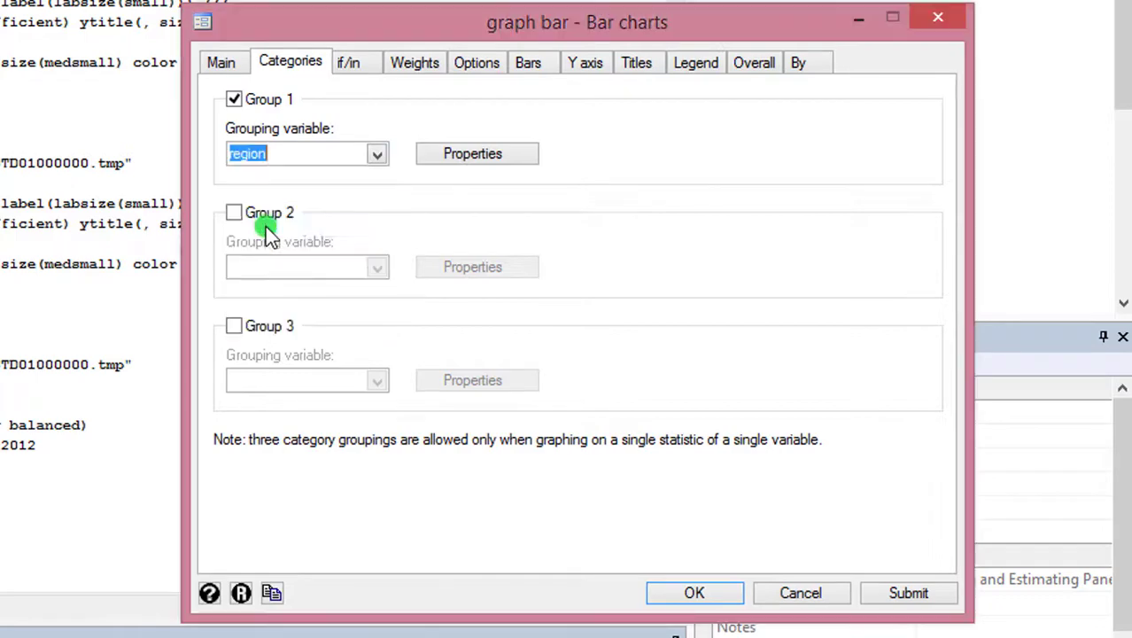
click(476, 156)
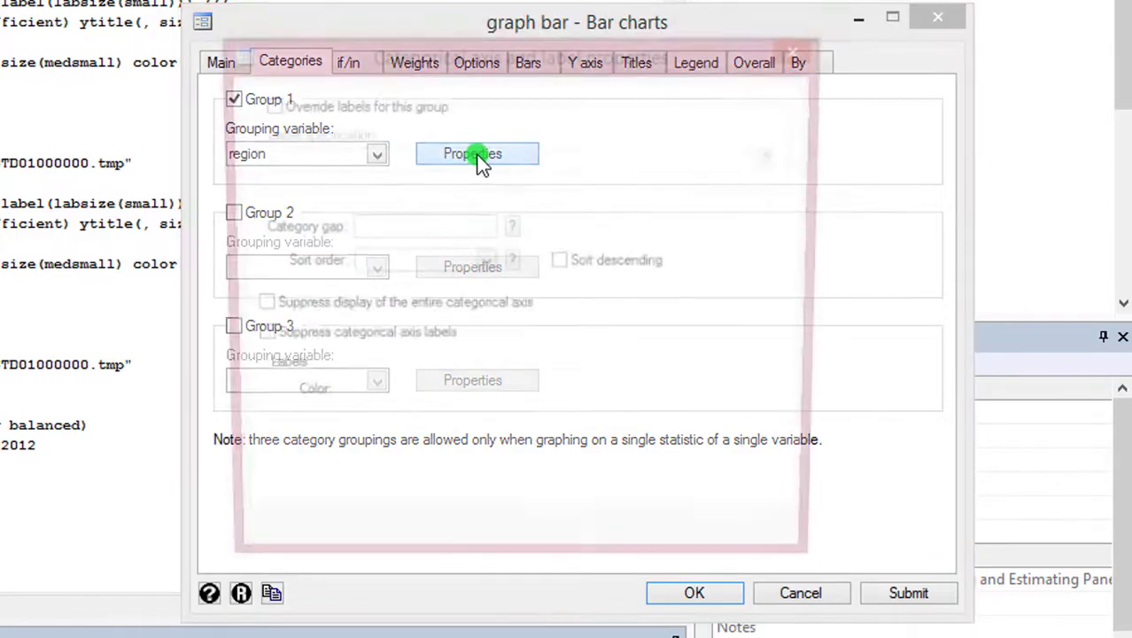
click(443, 434)
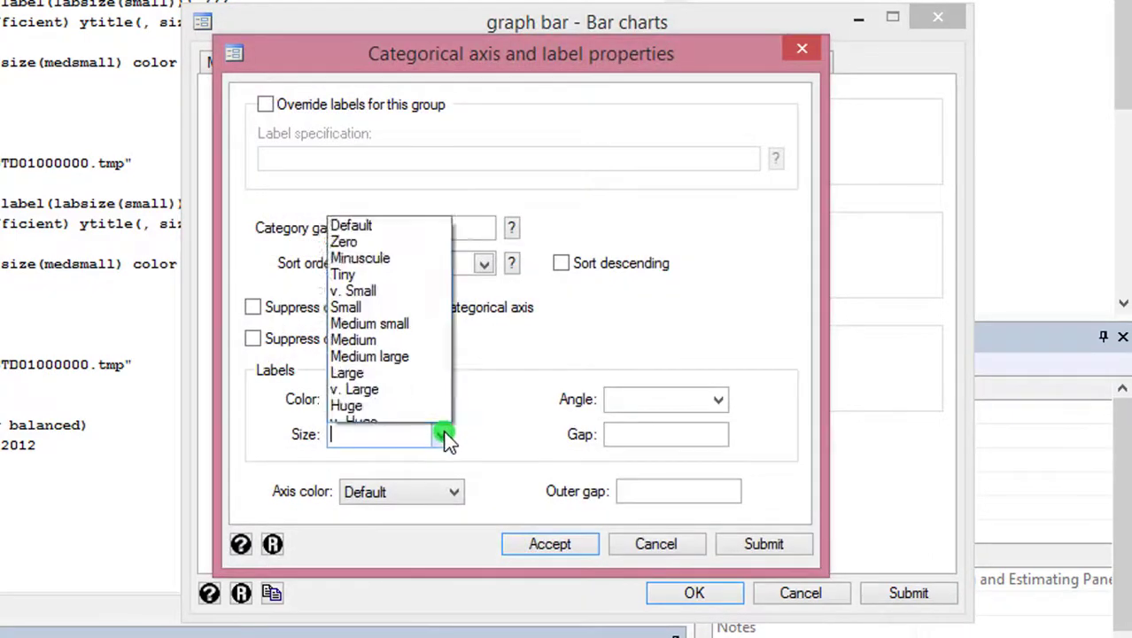
click(442, 435)
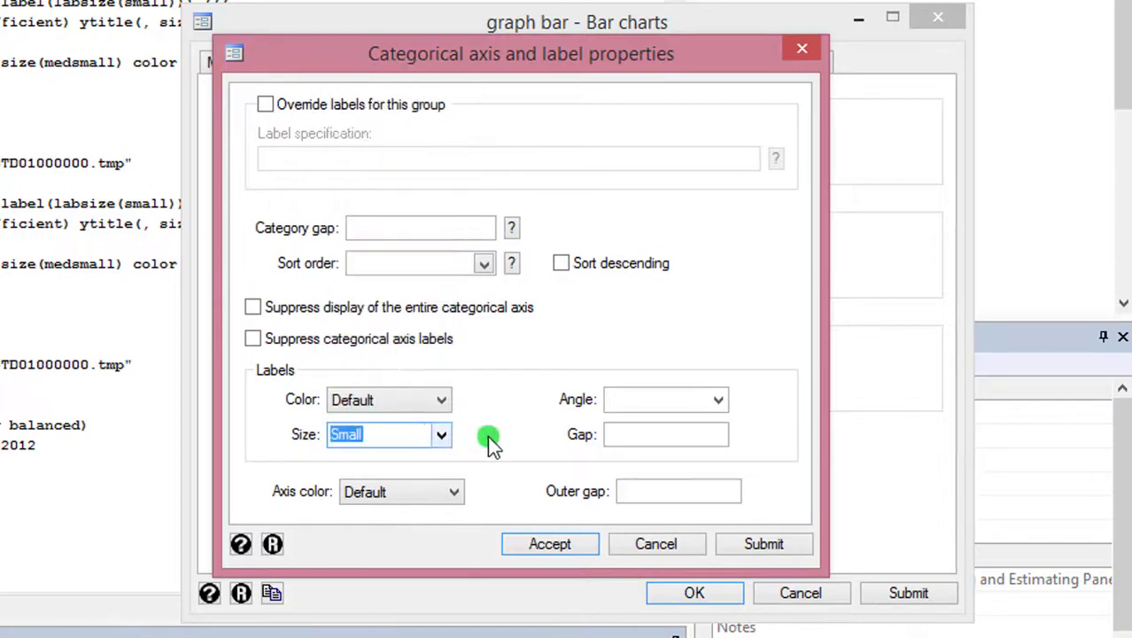
click(539, 544)
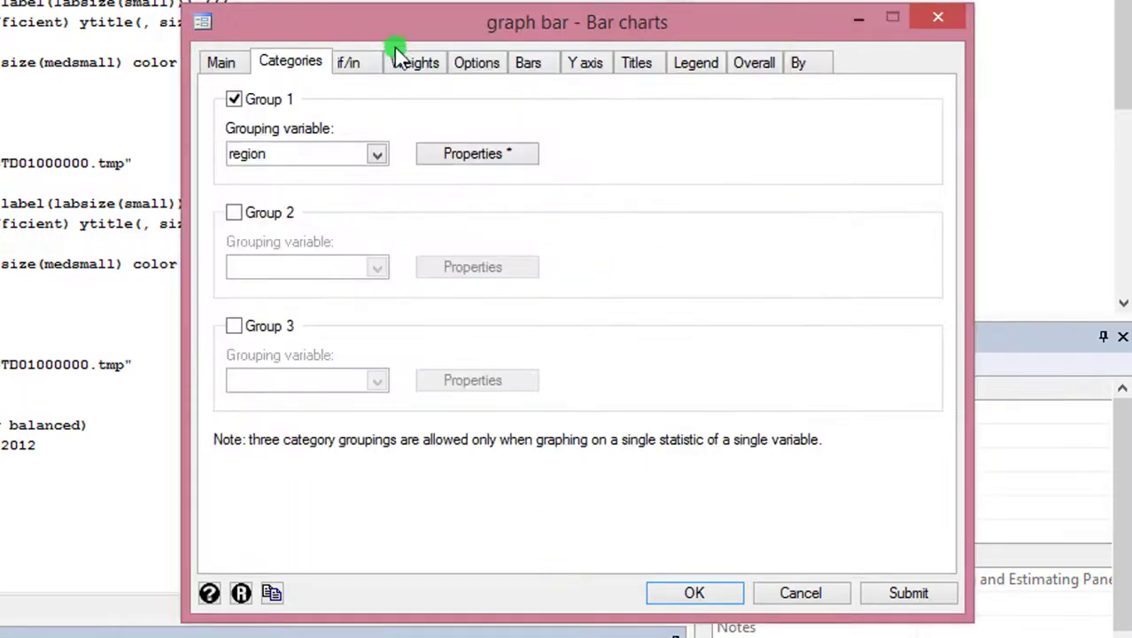
Step: Label each bar with its height, using Small label text
click(531, 65)
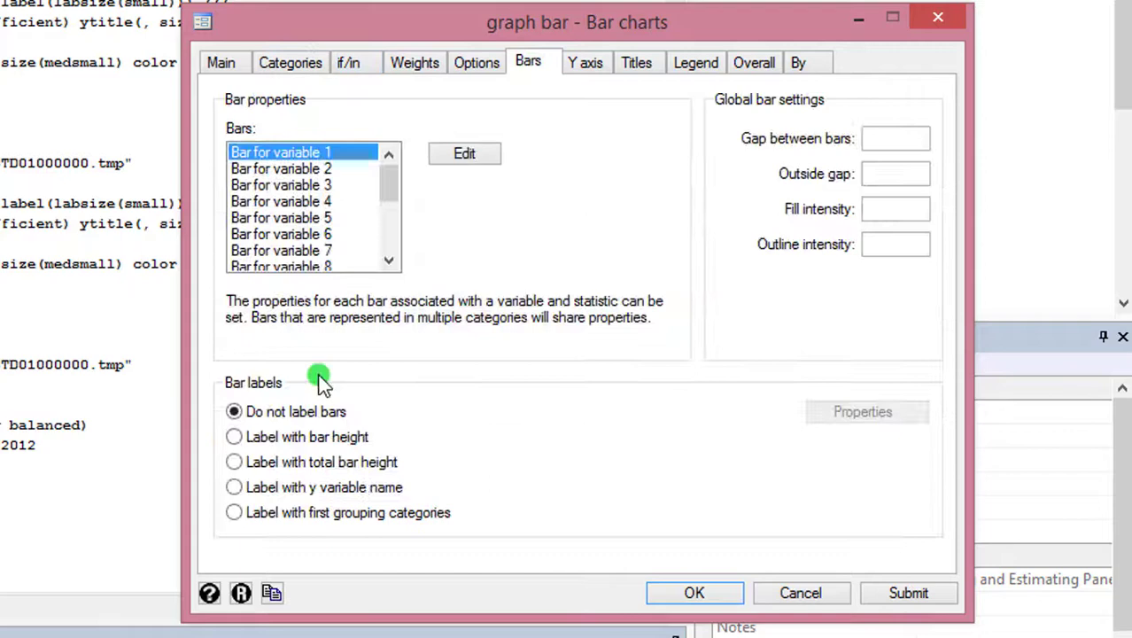
click(242, 439)
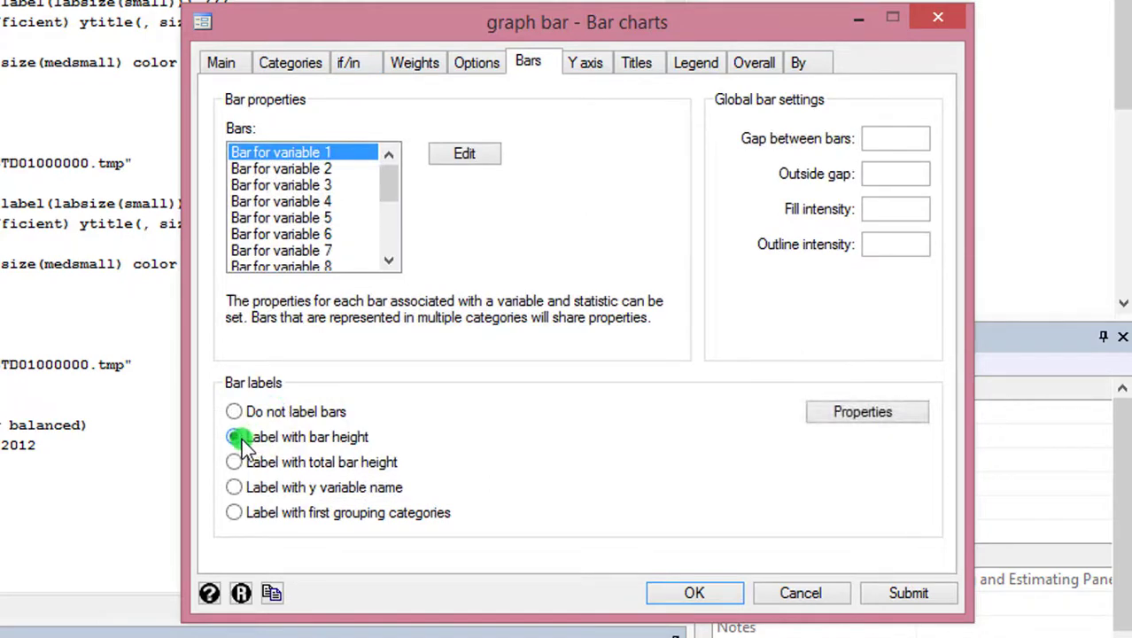
click(379, 438)
click(866, 416)
click(556, 146)
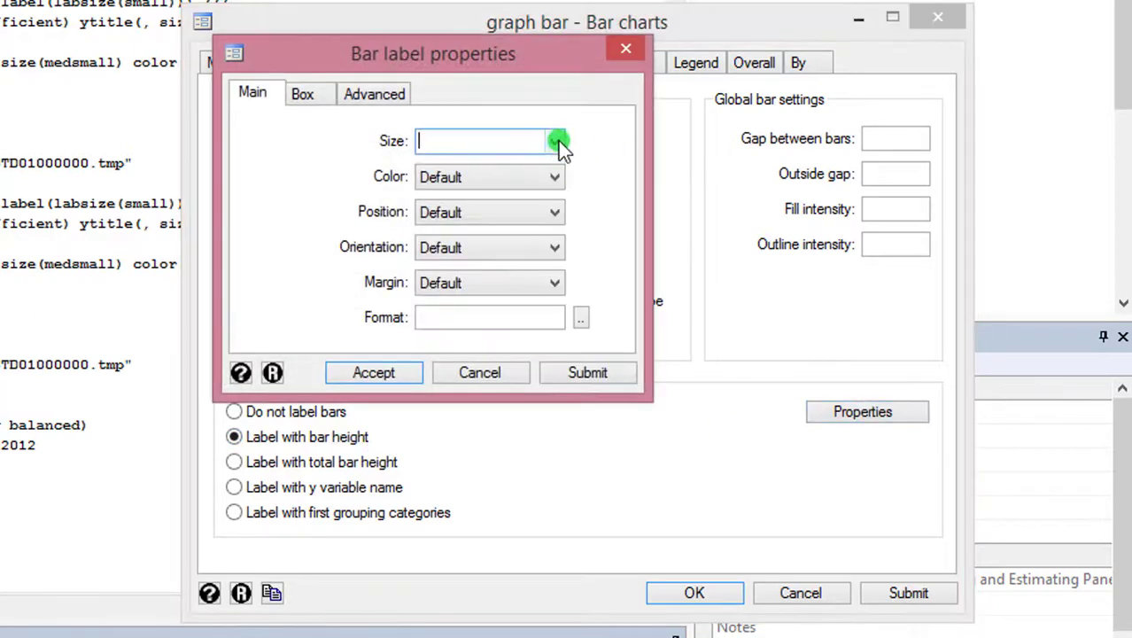
click(435, 245)
click(302, 94)
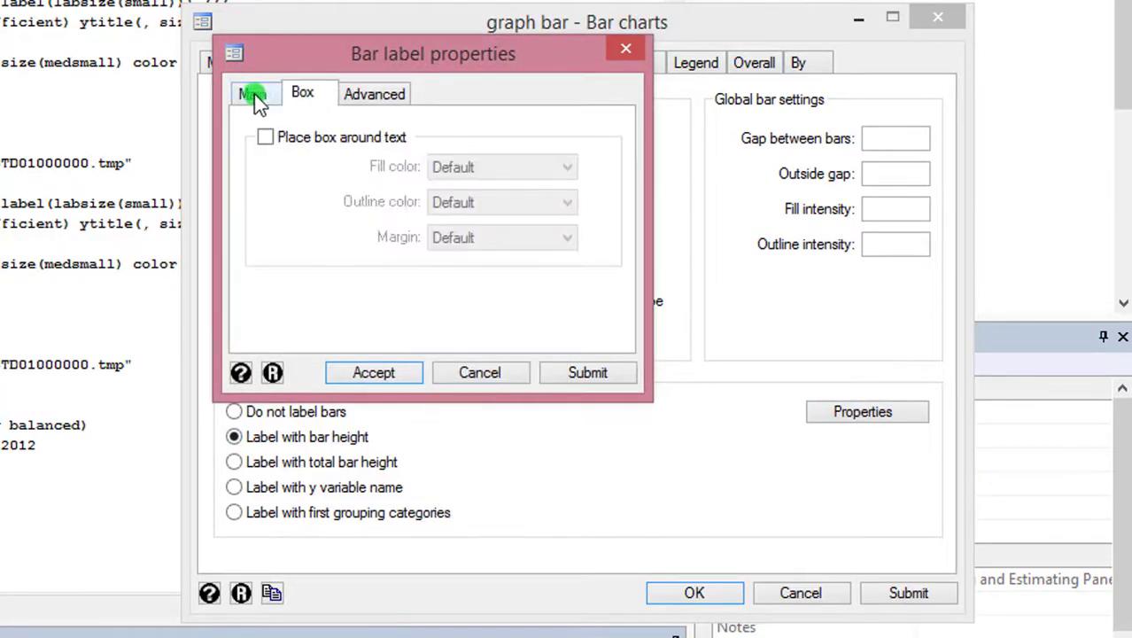
click(254, 94)
click(374, 372)
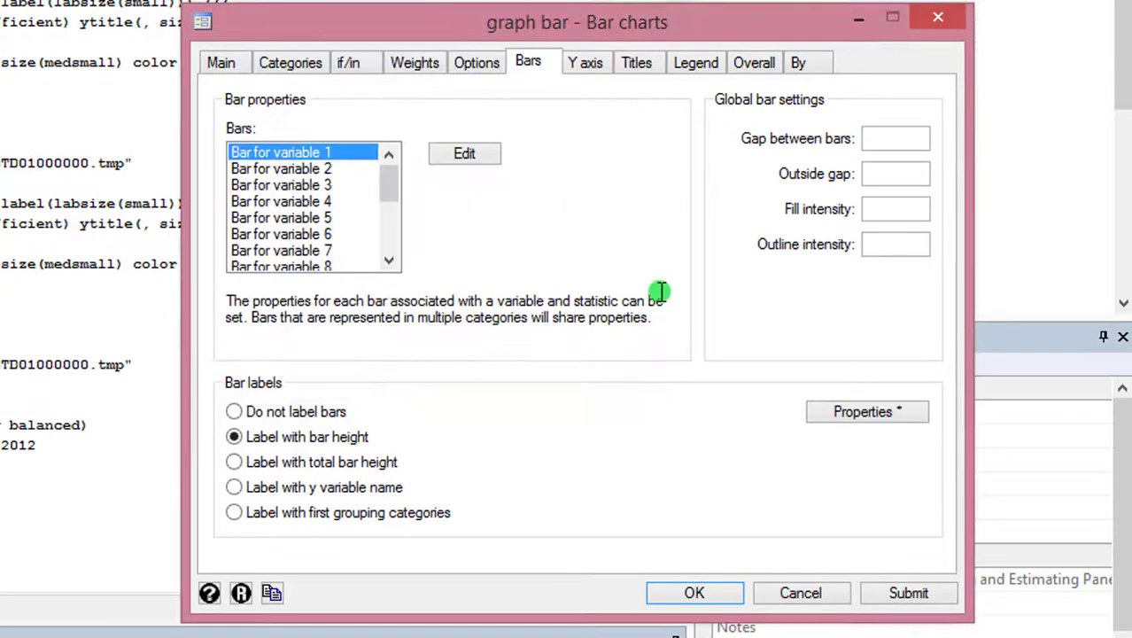
Step: Give the y axis the title 'Average Gini Coefficient' in Small text size
click(584, 64)
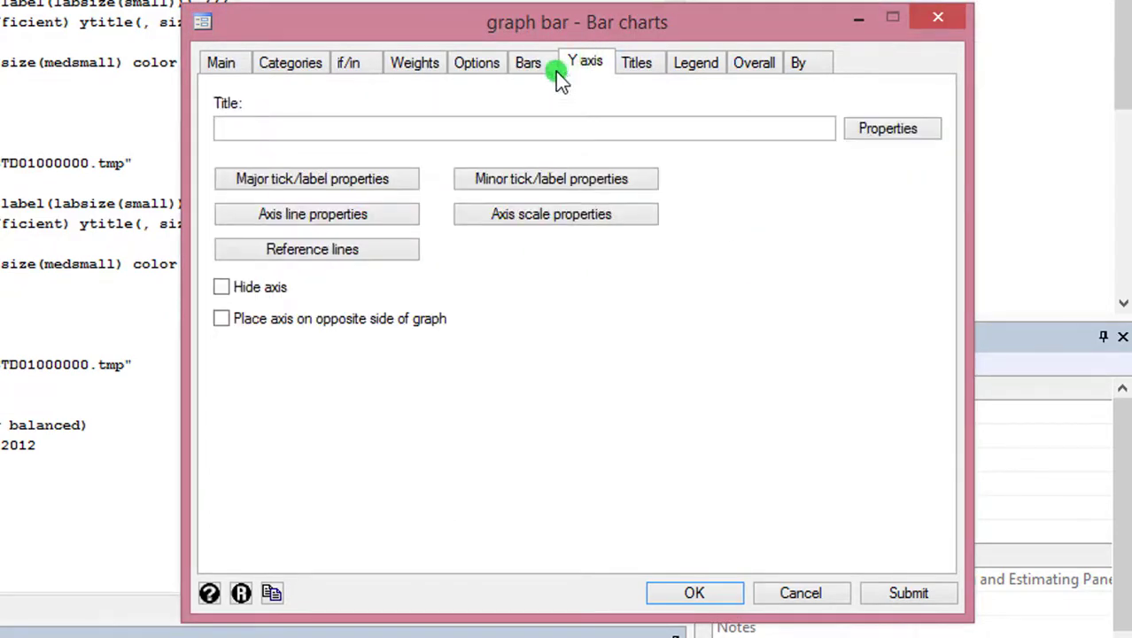
click(514, 131)
text(A)
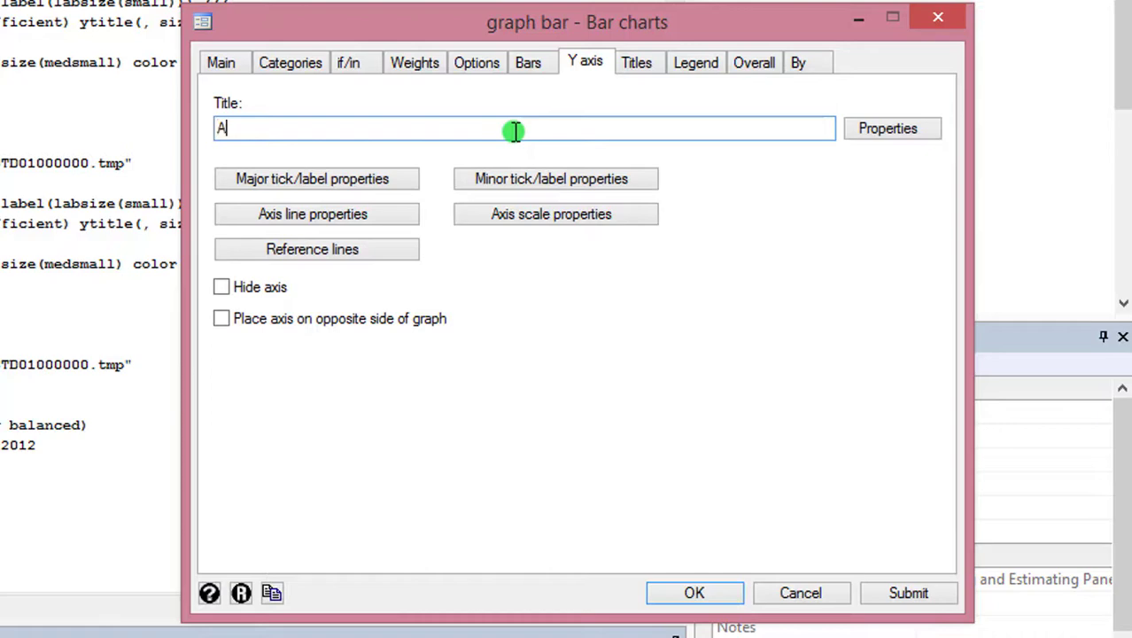
text(verage Gini Coefficient)
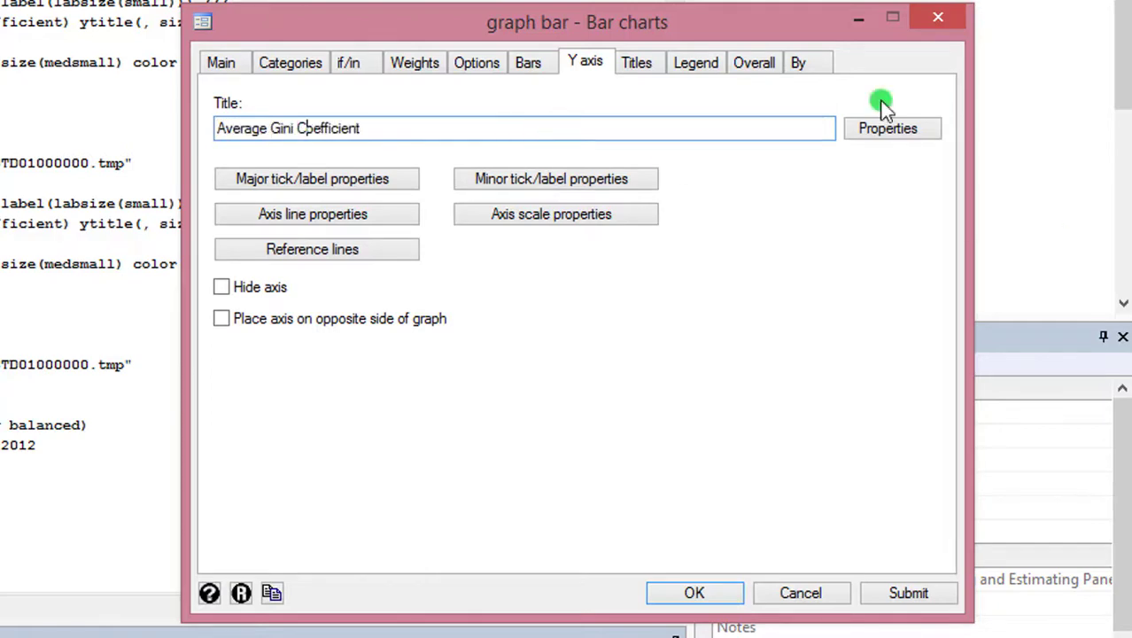
click(884, 138)
click(503, 159)
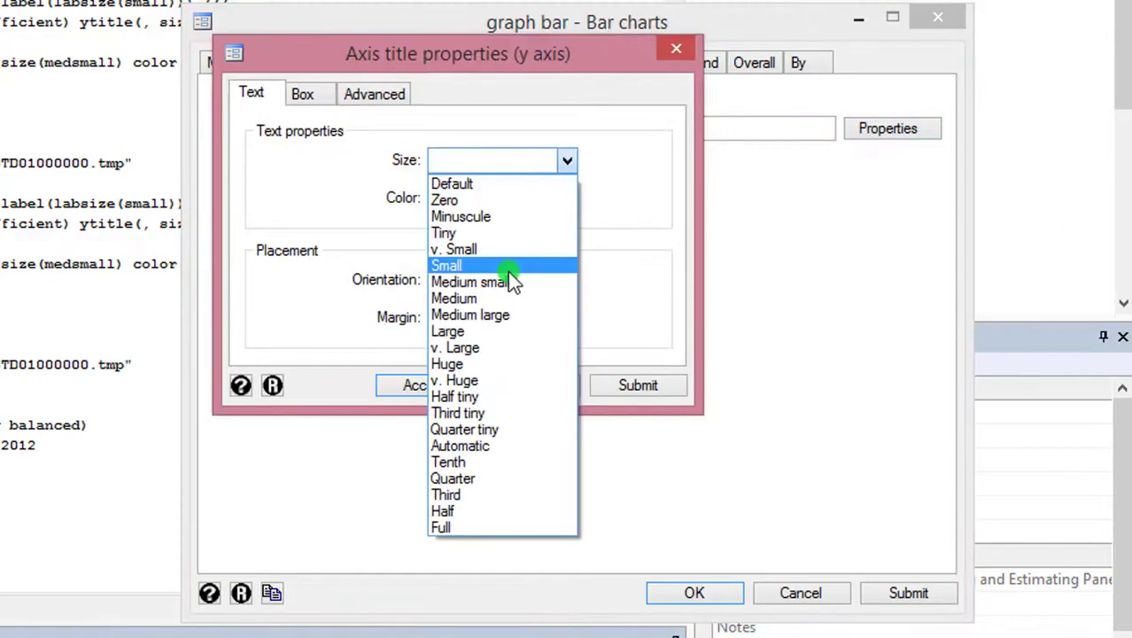
click(507, 272)
click(411, 381)
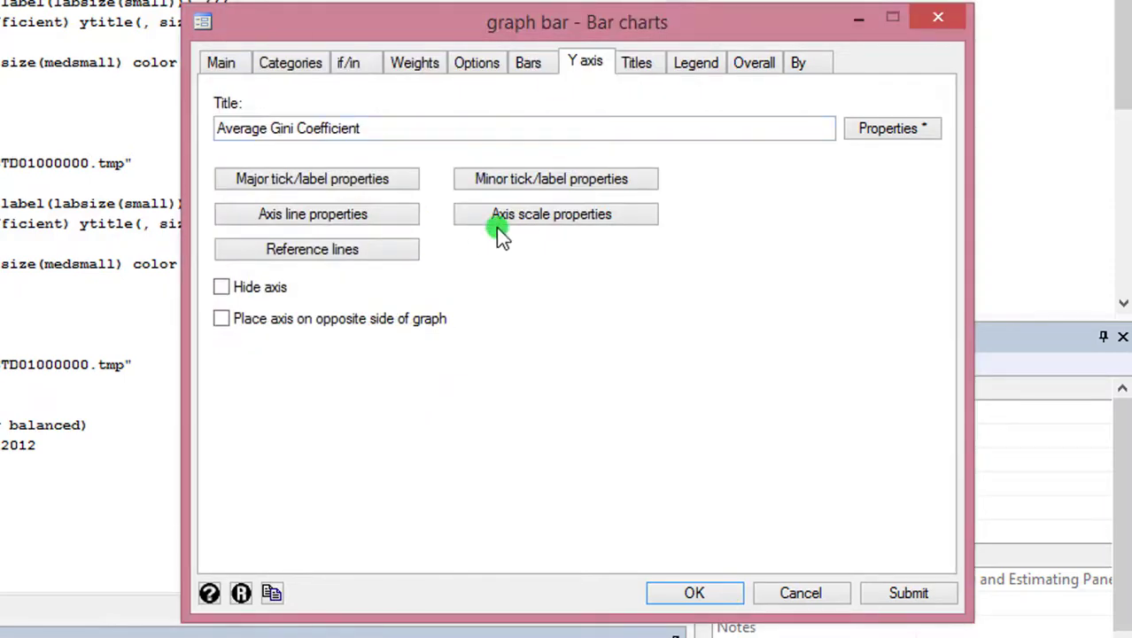
Step: Title the chart 'Gini Coefficient and Regions' and draw the mean-Gini-by-region bar chart
click(640, 72)
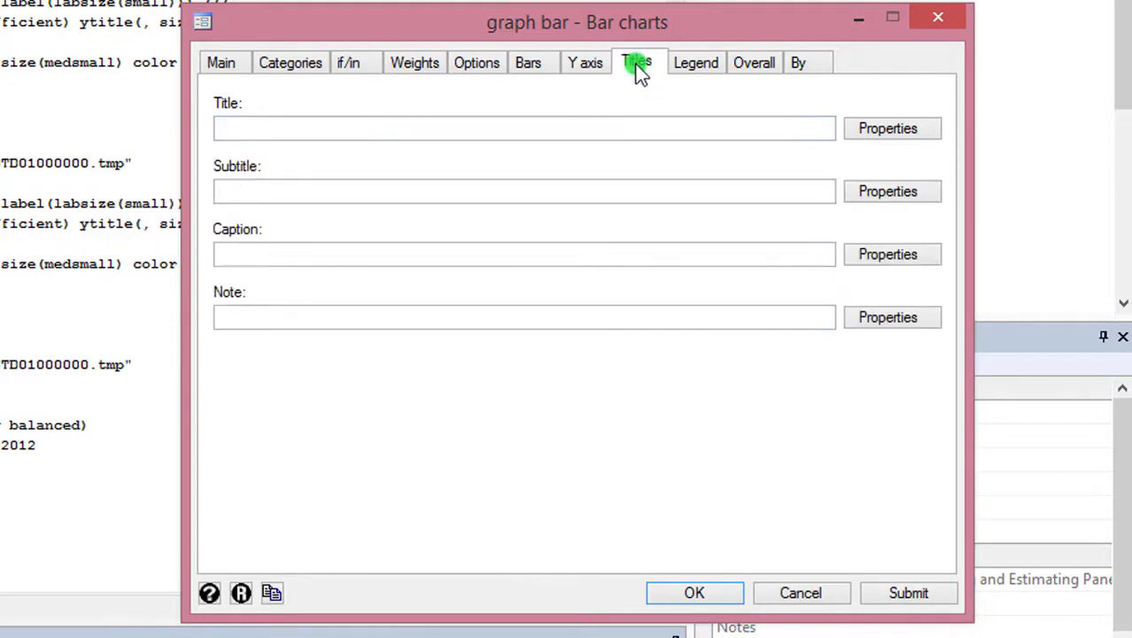
click(596, 131)
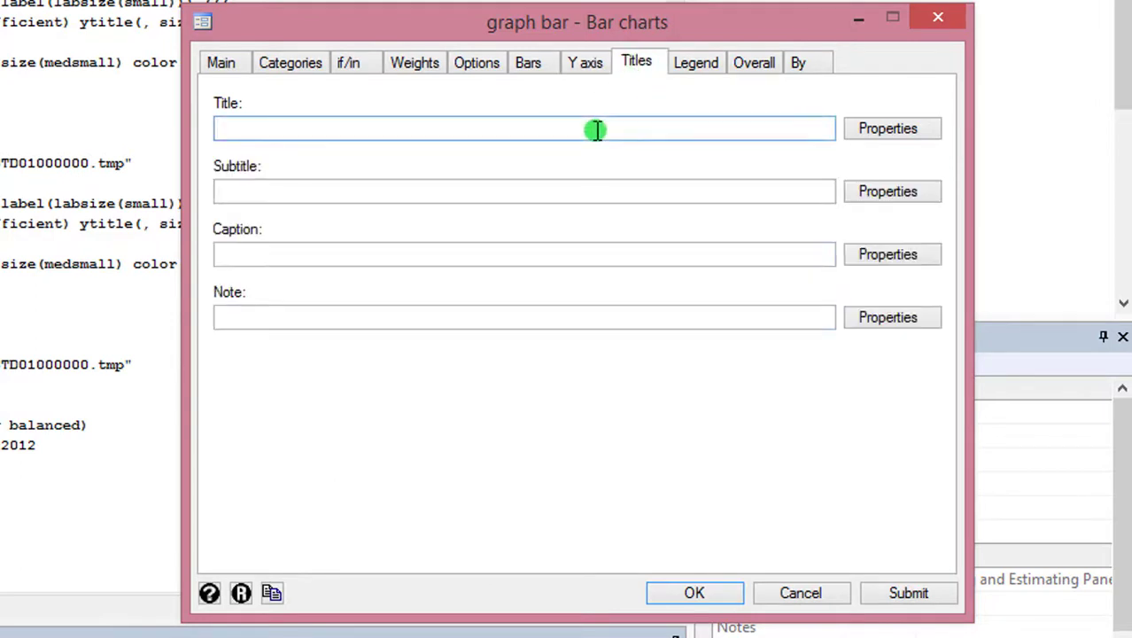
text(Gini Coefficient and Re)
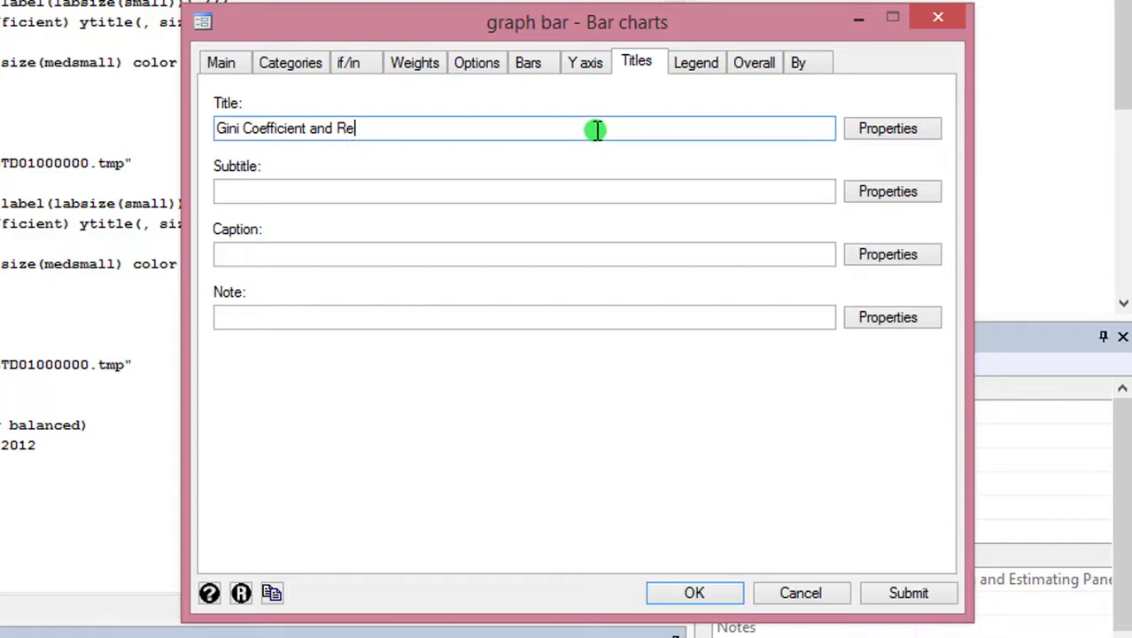
text(gions)
click(292, 63)
click(476, 62)
key(Return)
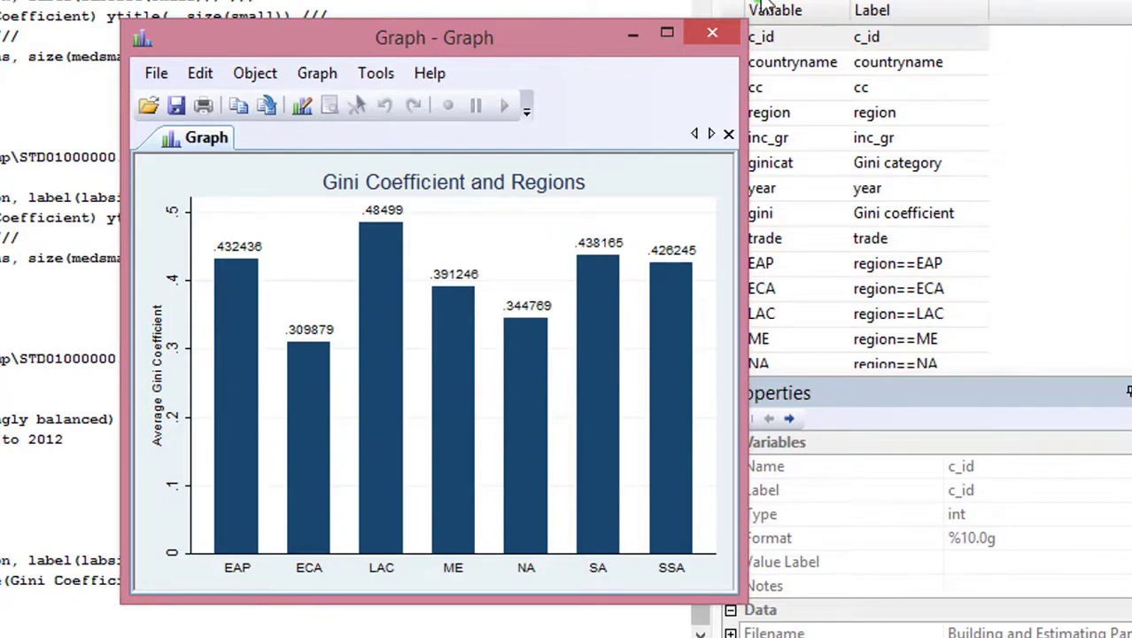
Step: Close the graph window and select the full dialog-generated graph bar command in Results to copy it
click(715, 33)
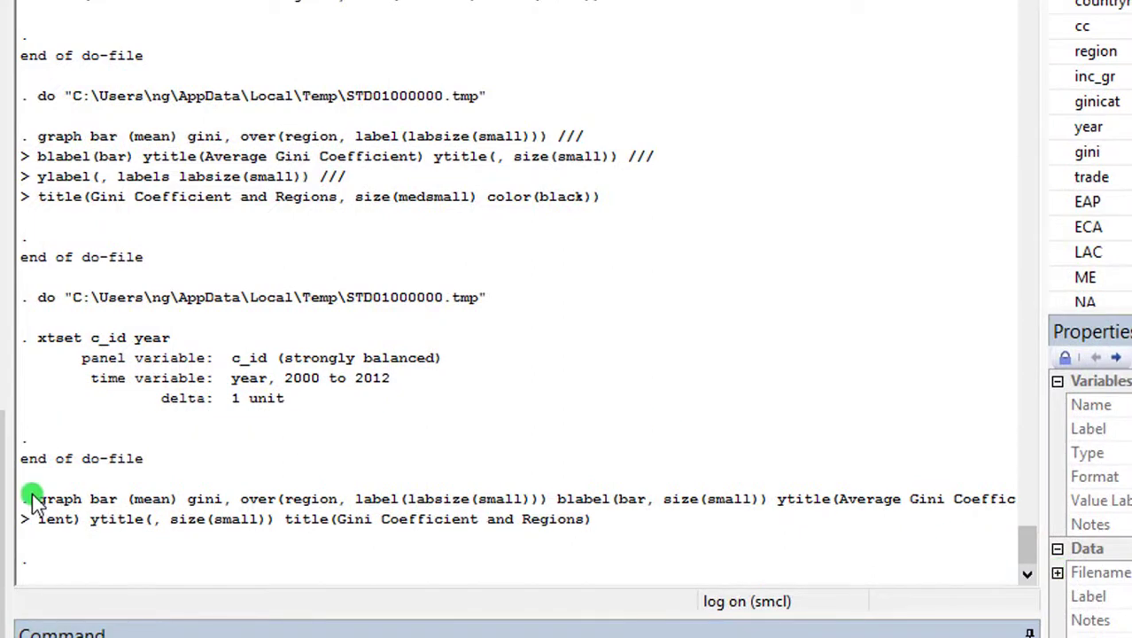
drag(32, 495, 522, 527)
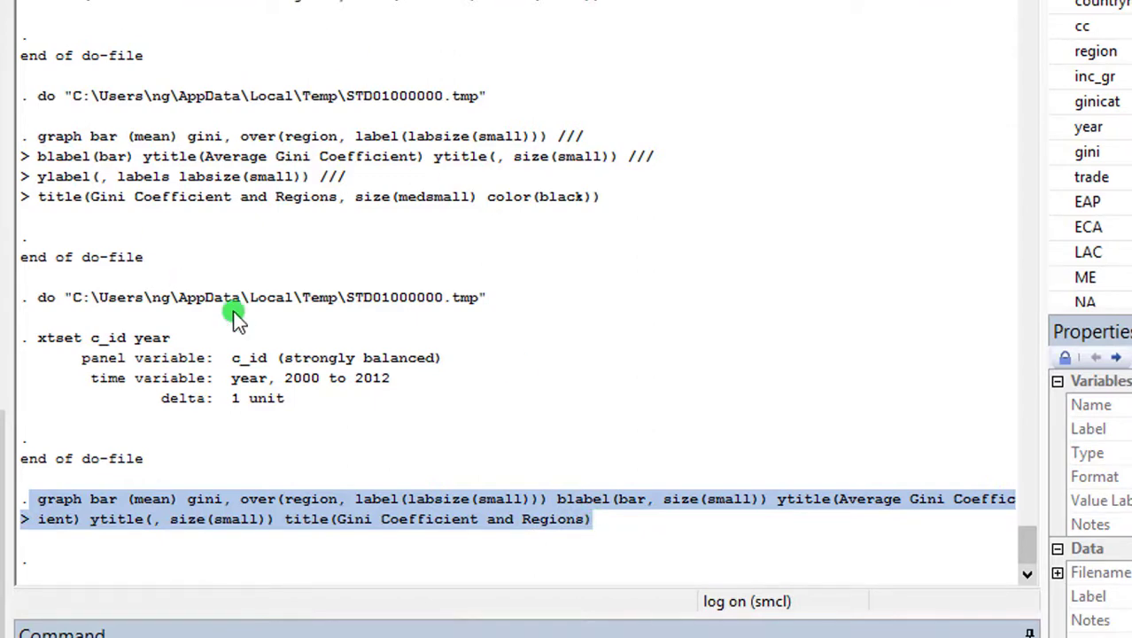
click(486, 399)
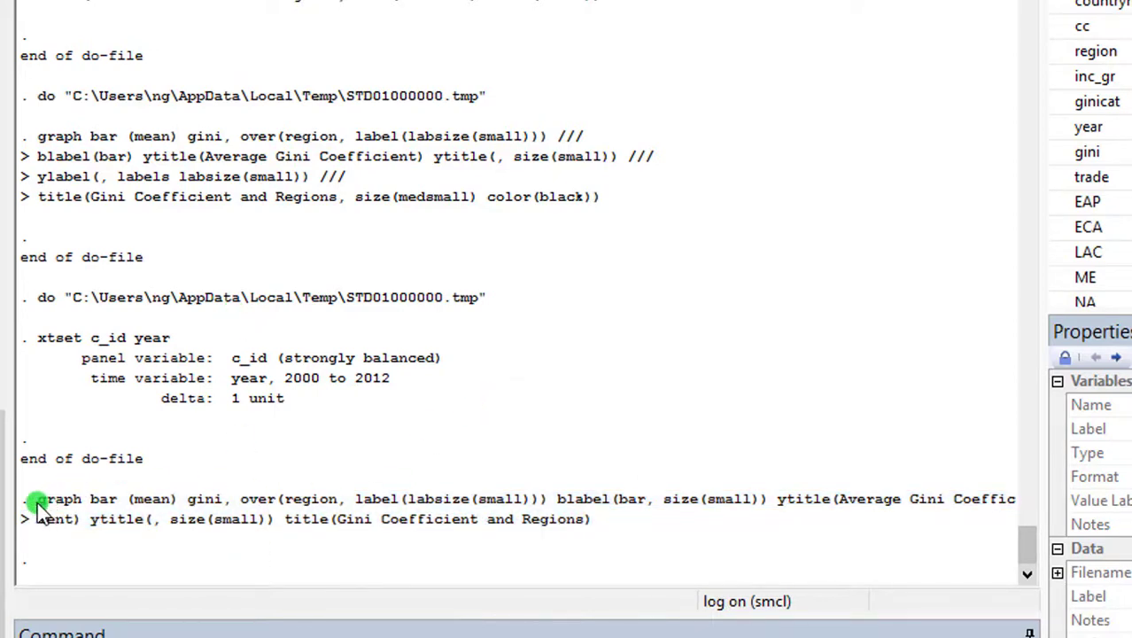
drag(35, 501, 585, 531)
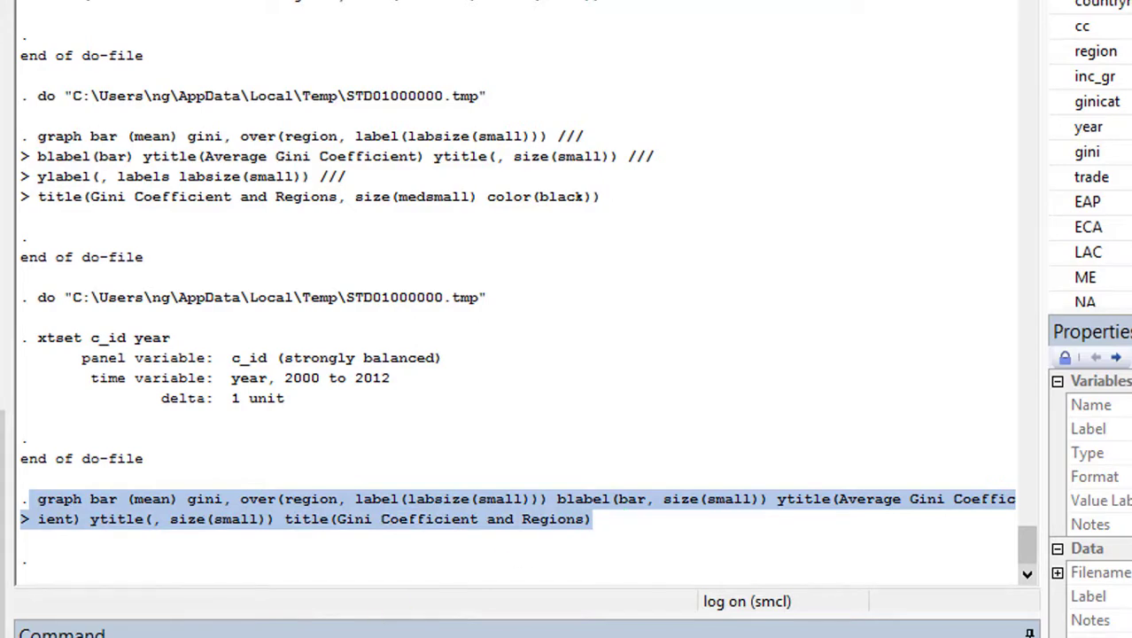
Step: Paste the graph bar command below the Regions code and join it onto one clean line
click(244, 578)
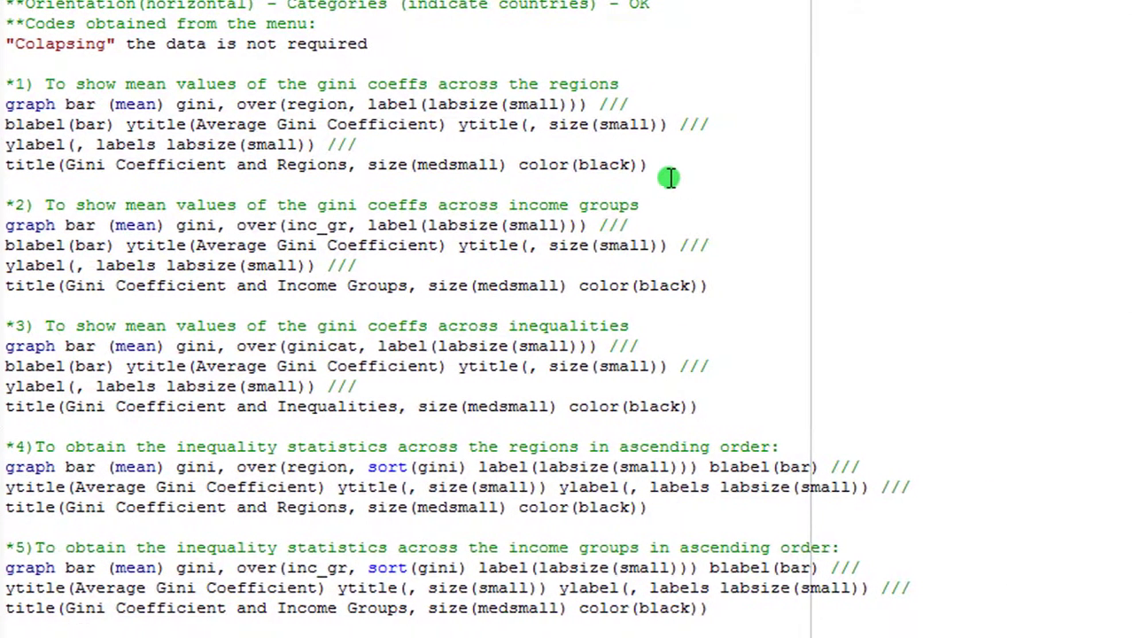
click(671, 178)
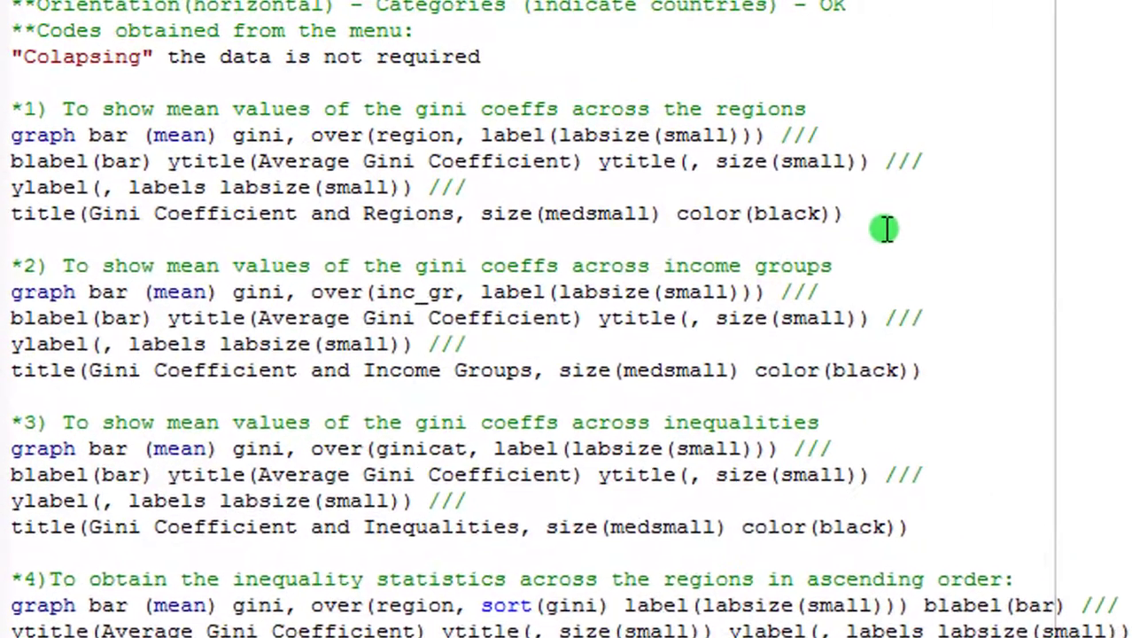
key(Return)
key(Return)
key(Return)
key(Up)
key(Return)
key(ctrl+v)
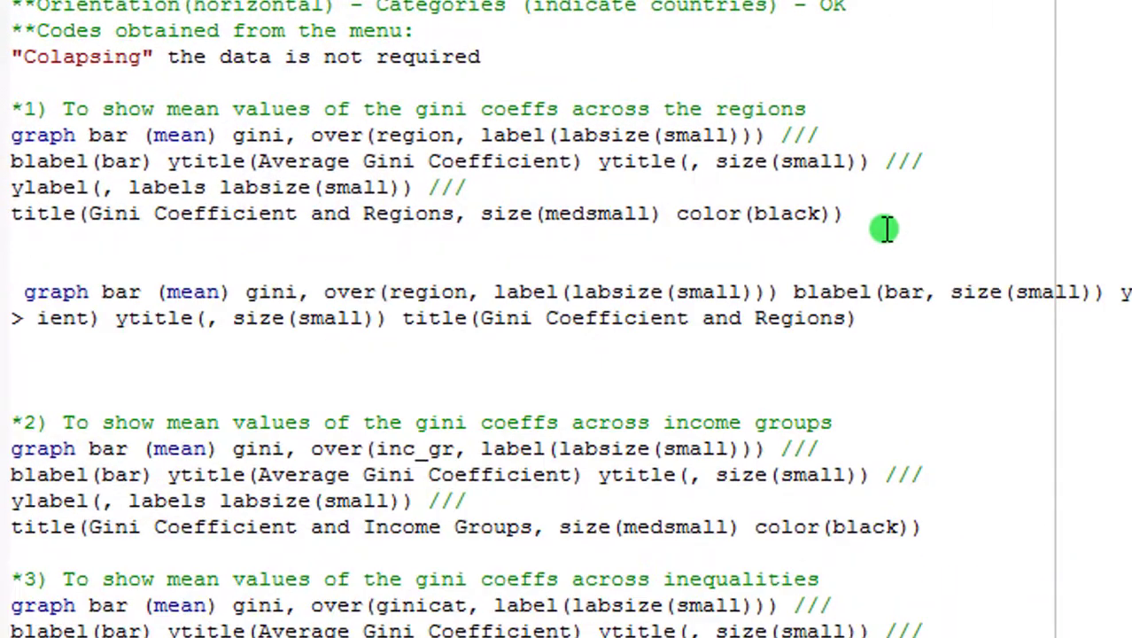
click(33, 319)
key(BackSpace)
key(BackSpace)
key(BackSpace)
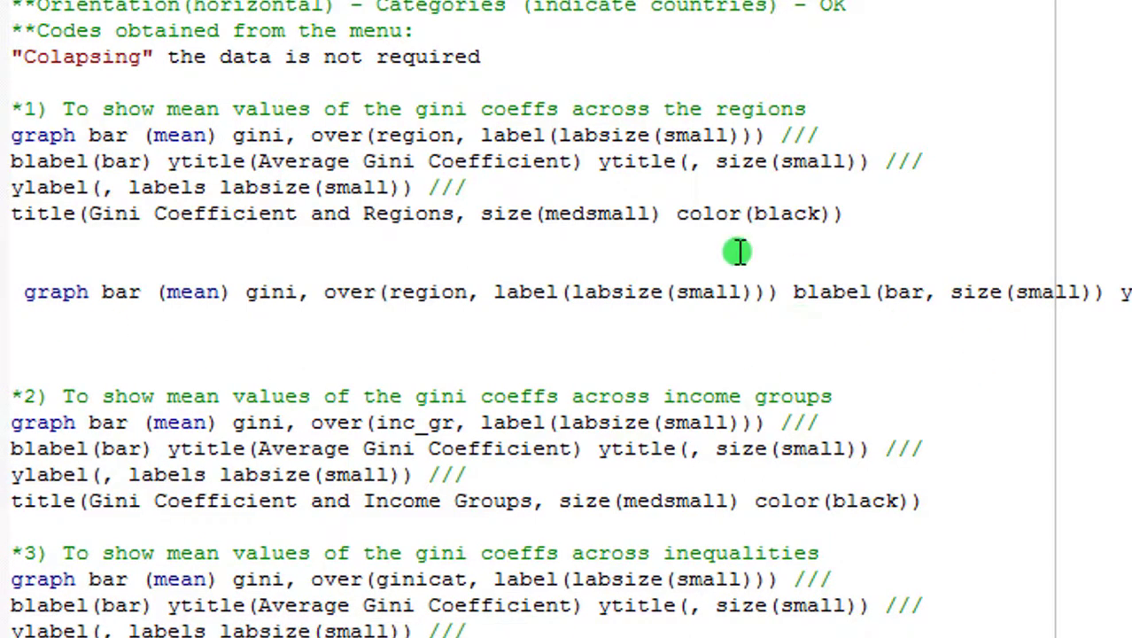
click(27, 302)
key(BackSpace)
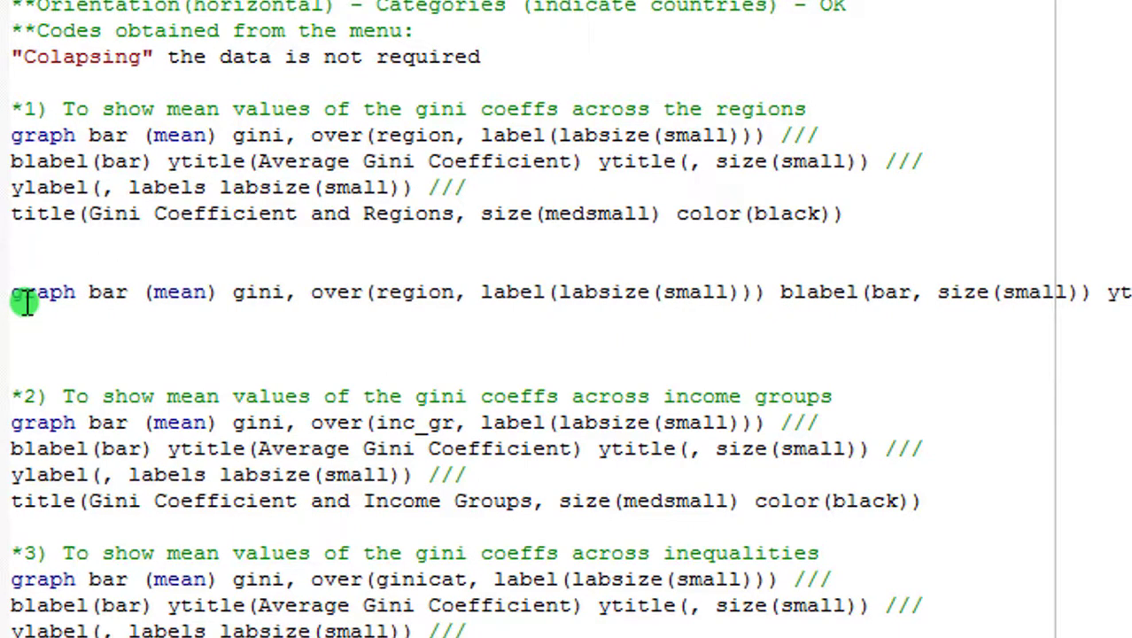
Step: Split the command into three lines with /// before blabel and ytitle, then run it
click(773, 290)
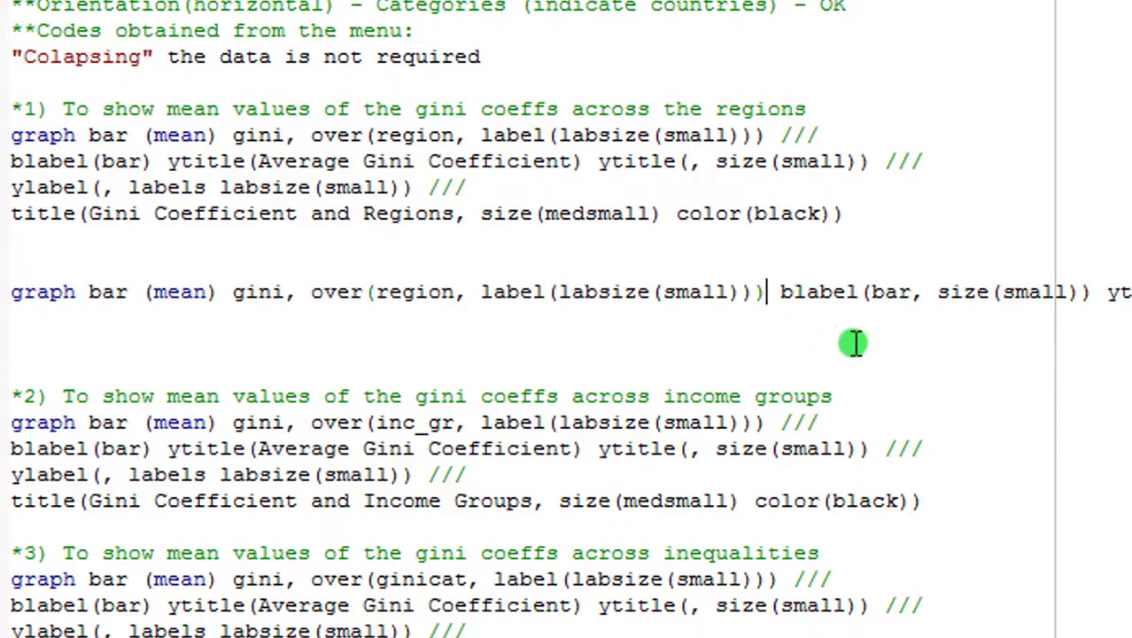
key(Right)
text(///)
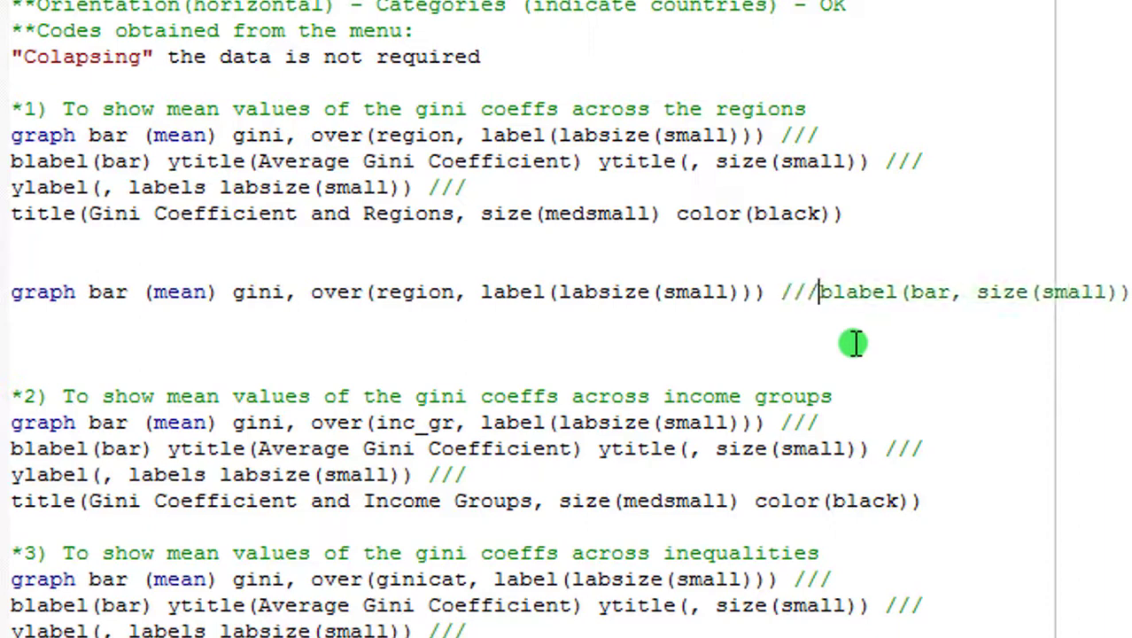
key(Return)
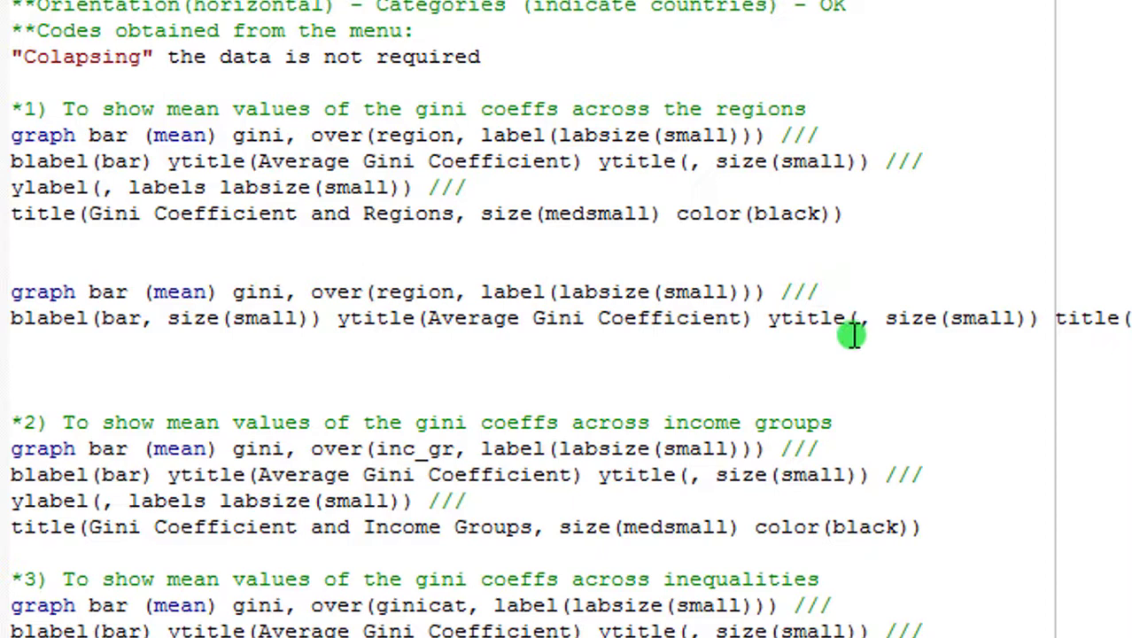
click(769, 318)
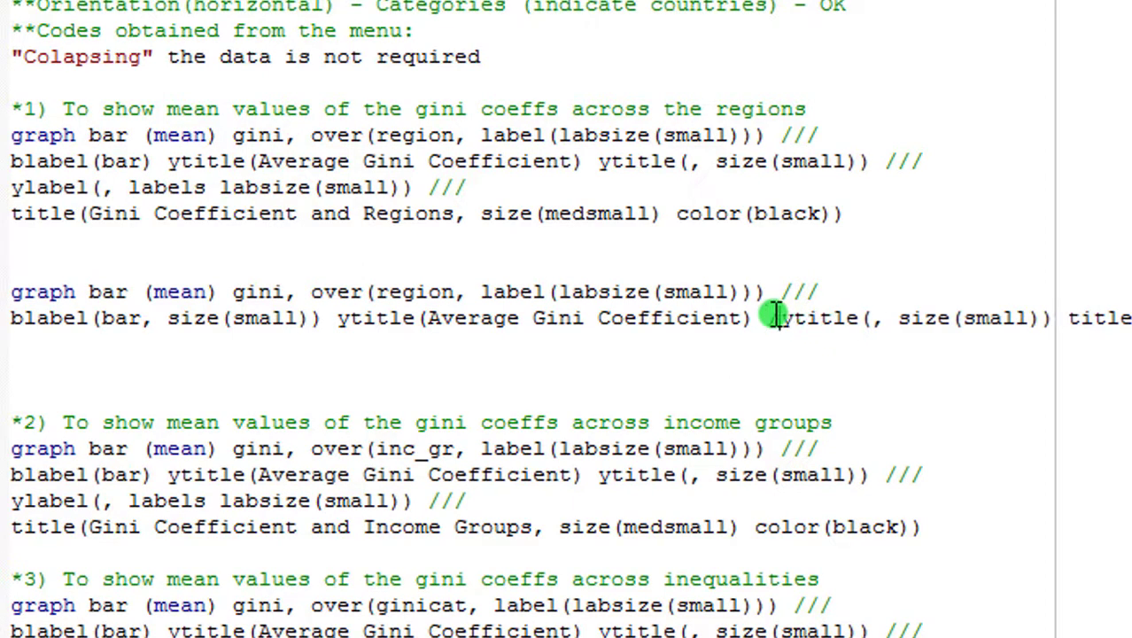
text(///)
key(Return)
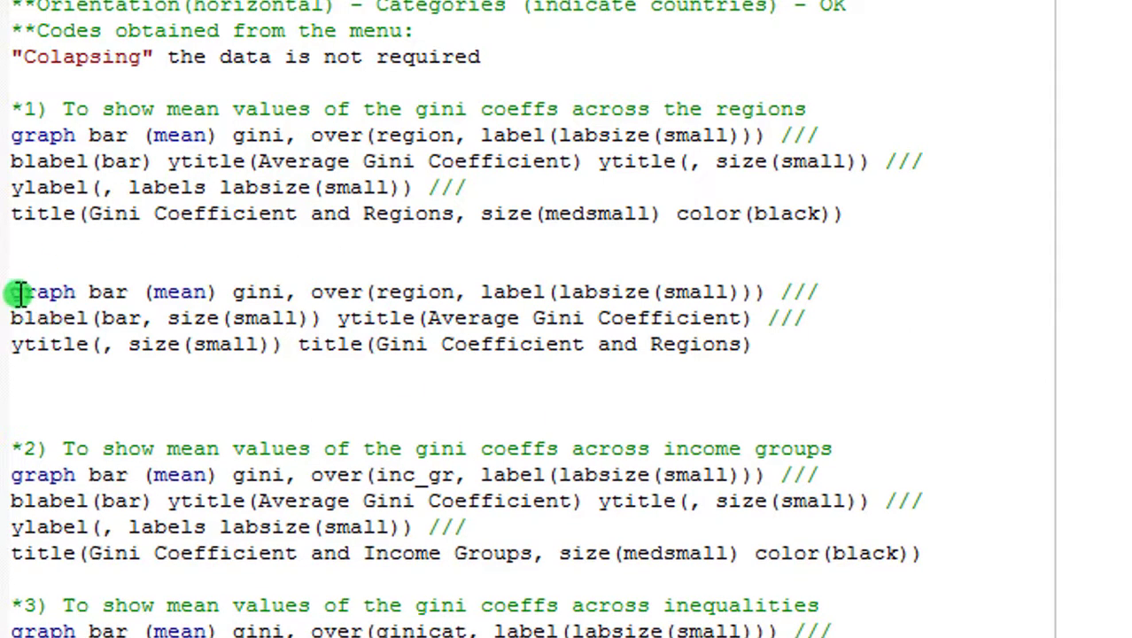
drag(11, 292, 752, 344)
key(ctrl+d)
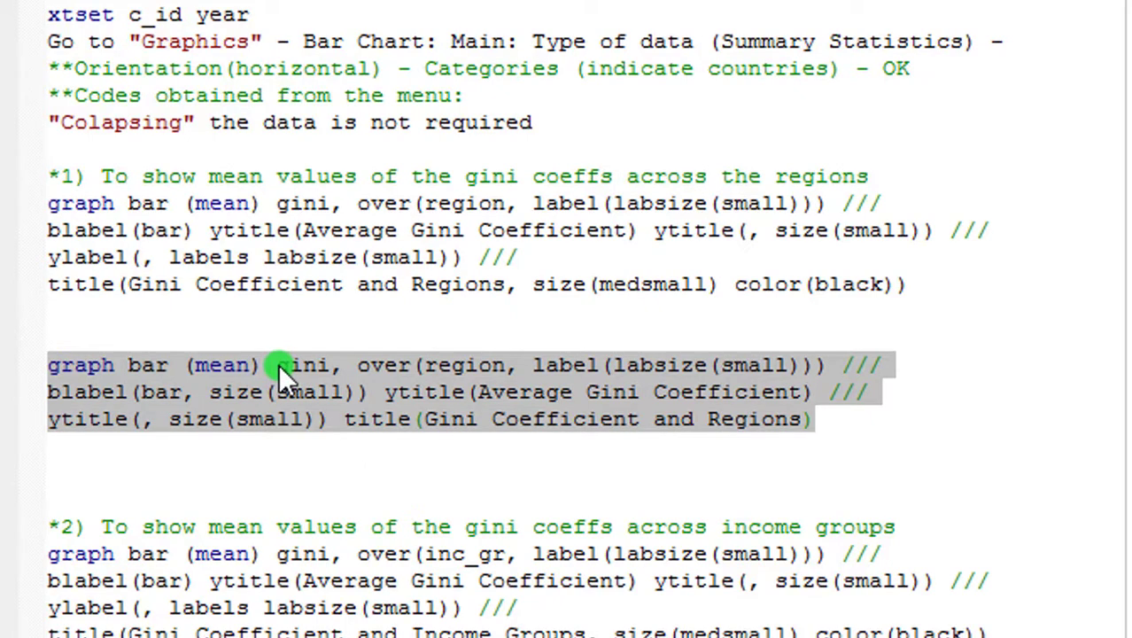
Step: Change the over() grouping from region to inc_gr and the title to 'Gini Coefficient and Income Groups'
click(426, 483)
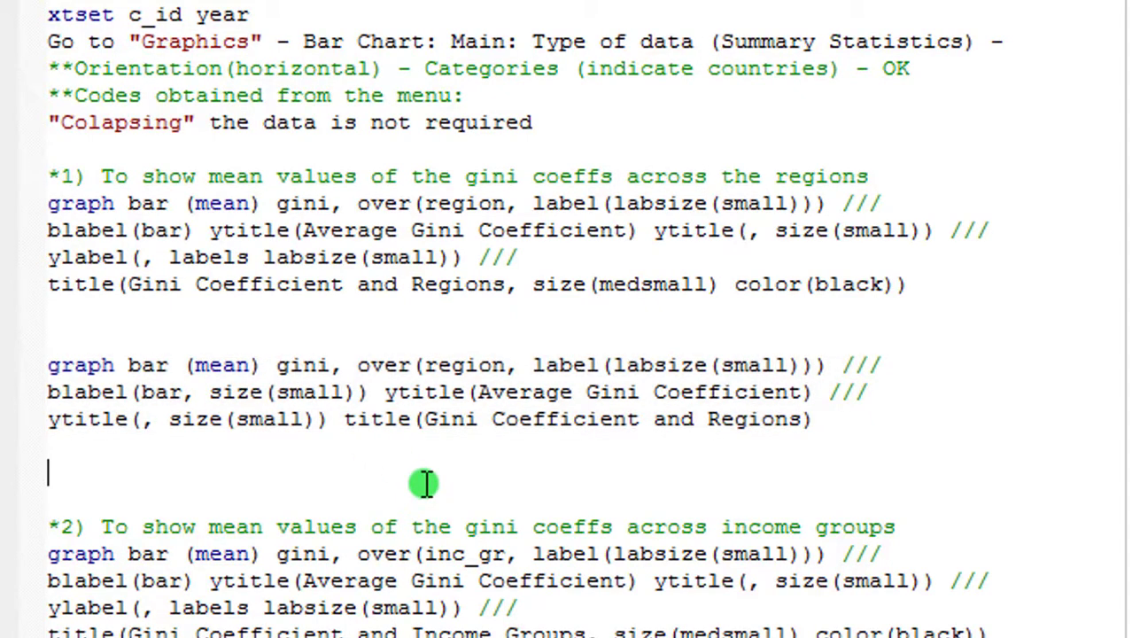
click(507, 367)
key(BackSpace)
key(BackSpace)
key(BackSpace)
key(BackSpace)
key(BackSpace)
key(BackSpace)
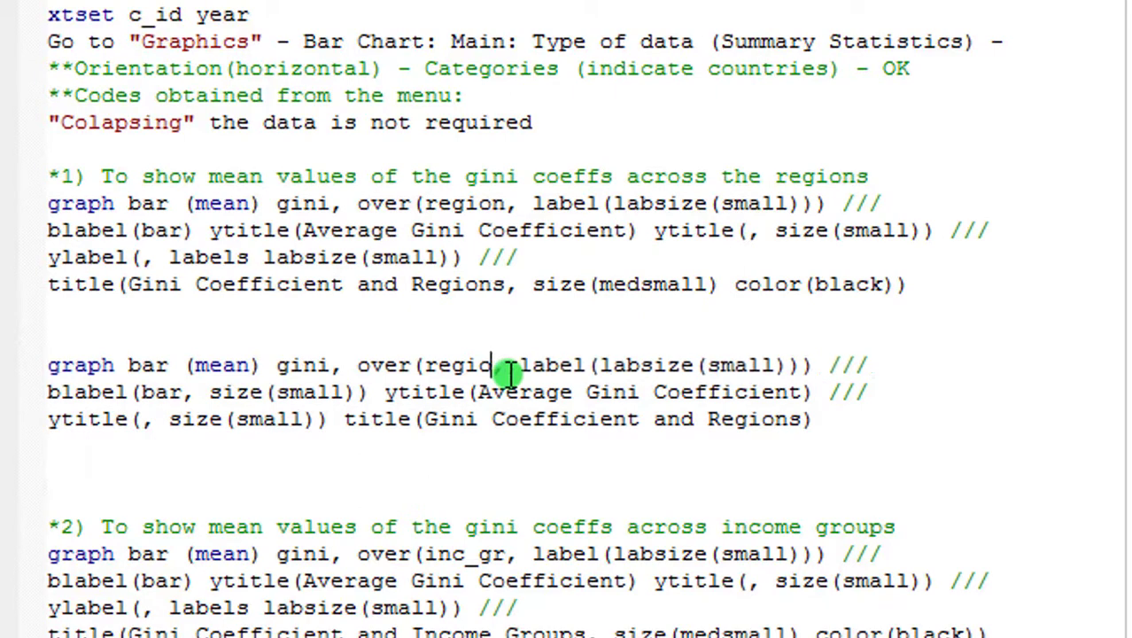
text(inc_gr)
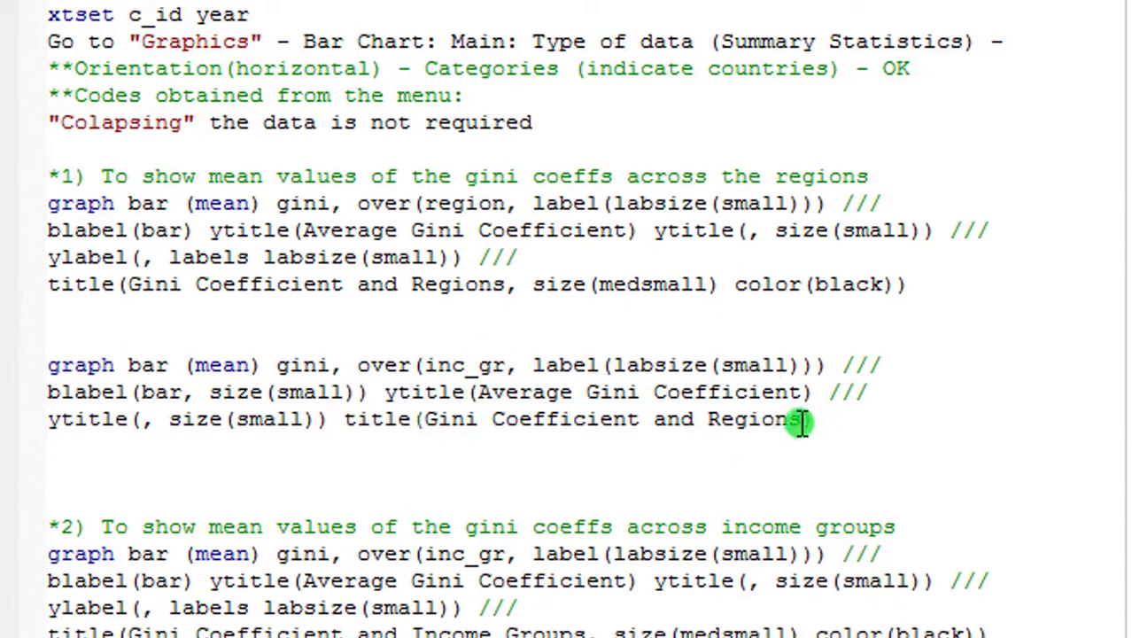
click(801, 424)
key(BackSpace)
key(BackSpace)
key(BackSpace)
key(BackSpace)
key(BackSpace)
key(BackSpace)
key(BackSpace)
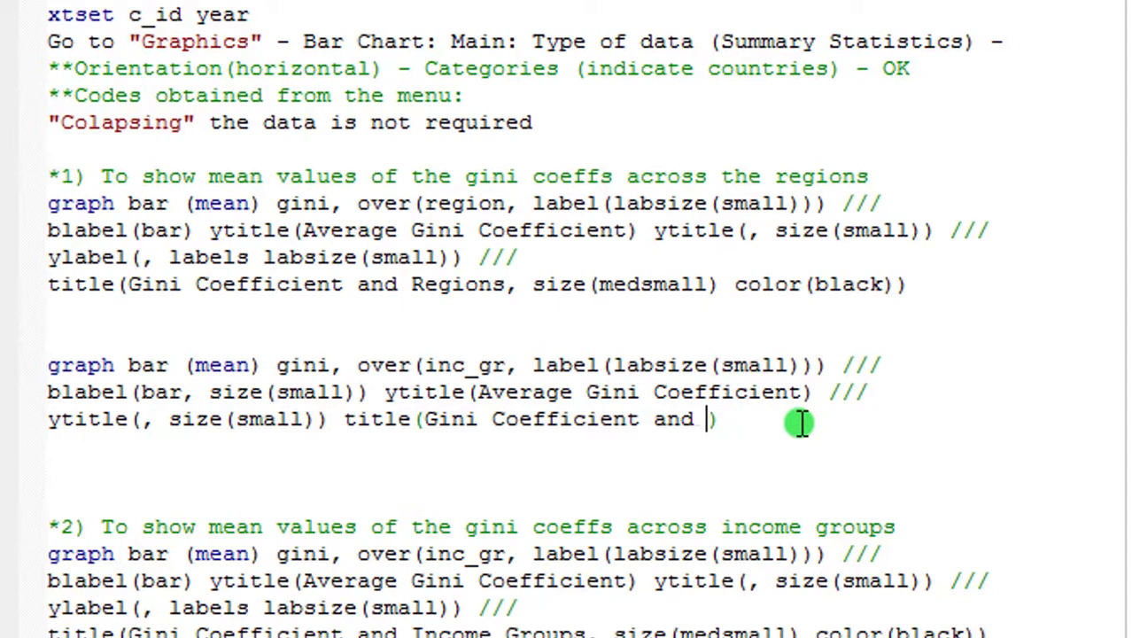
text(Income Gr)
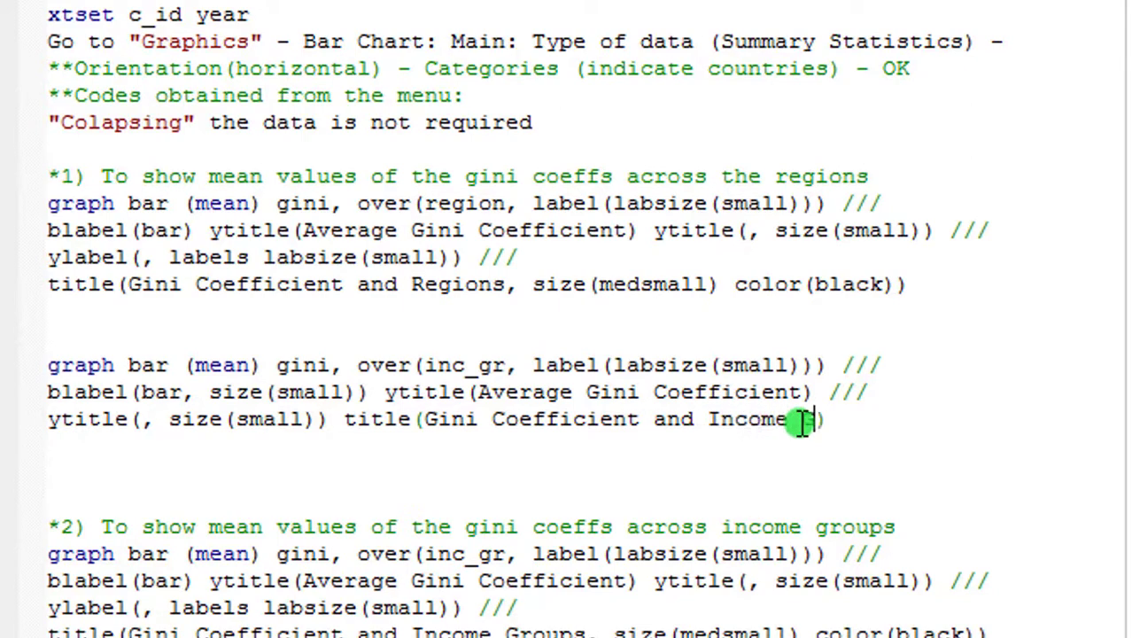
text(oups)
Step: Run the edited income-group graph bar command to draw the chart
click(49, 365)
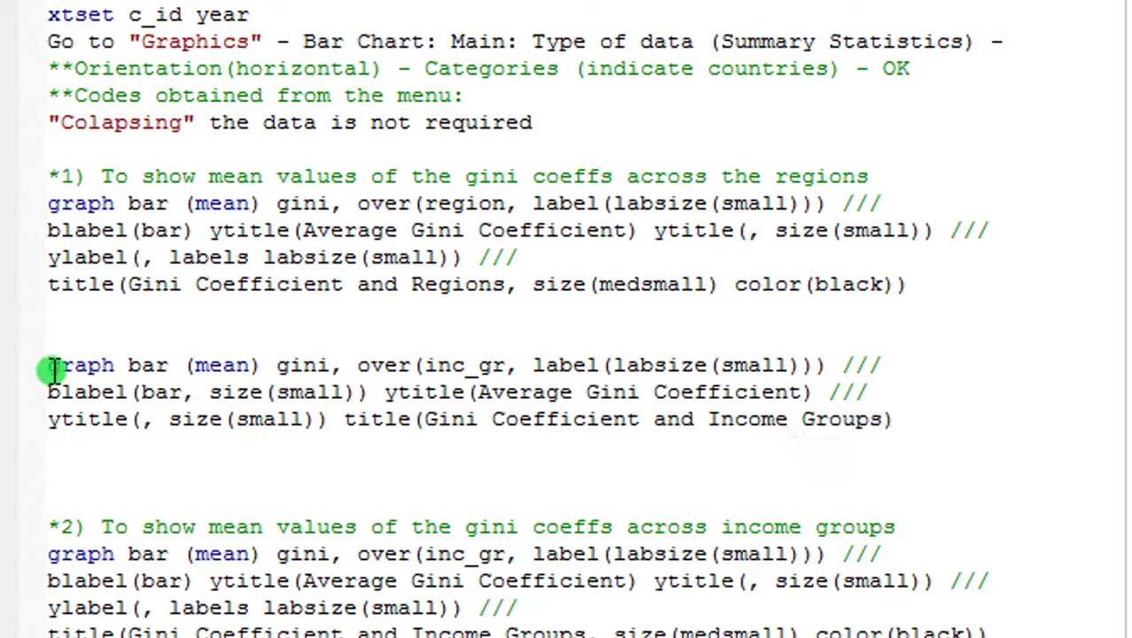
key(shift+Down)
key(shift+Down)
key(shift+Down)
key(shift+Left)
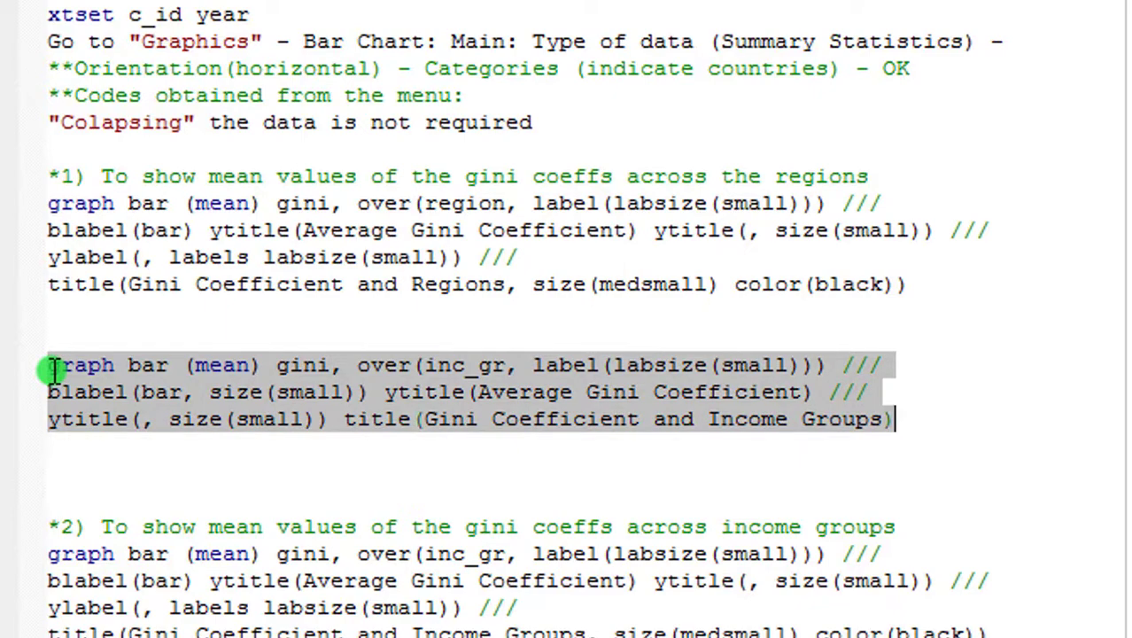
key(ctrl+d)
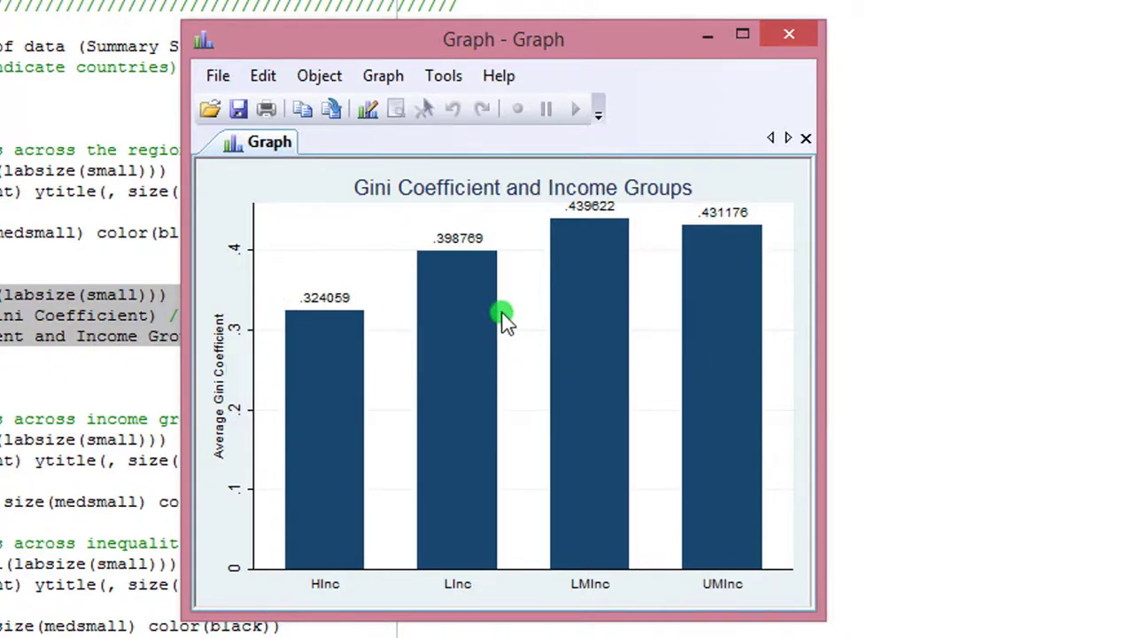
Step: In the copied command, change the grouping from inc_gr to ginicat and retitle it 'Gini Coefficient and Inequalities'
click(791, 37)
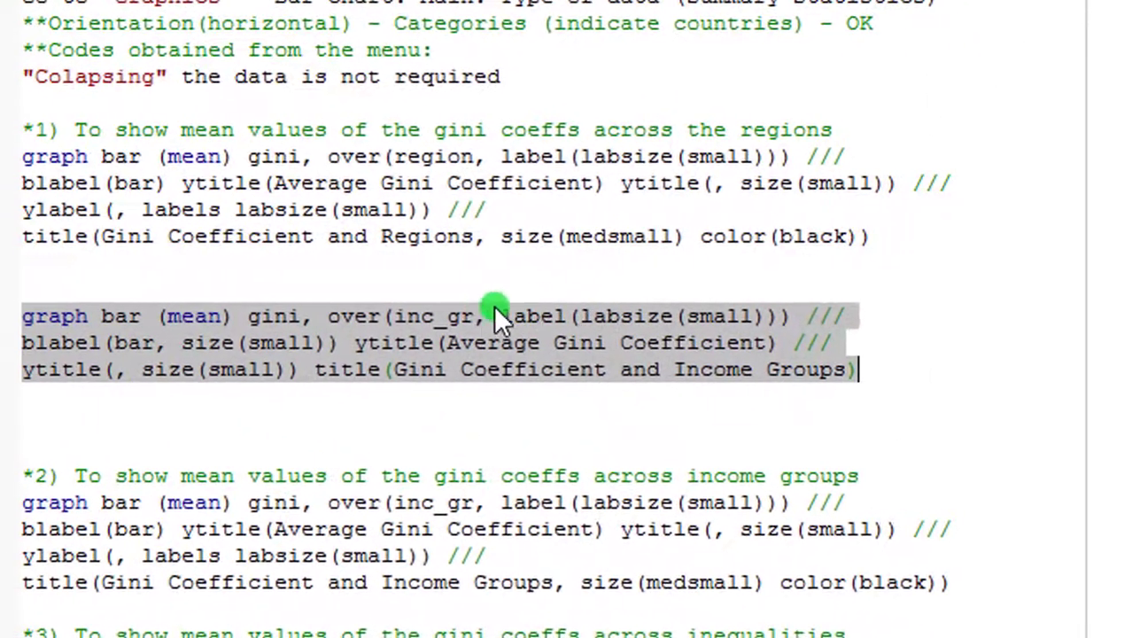
click(480, 312)
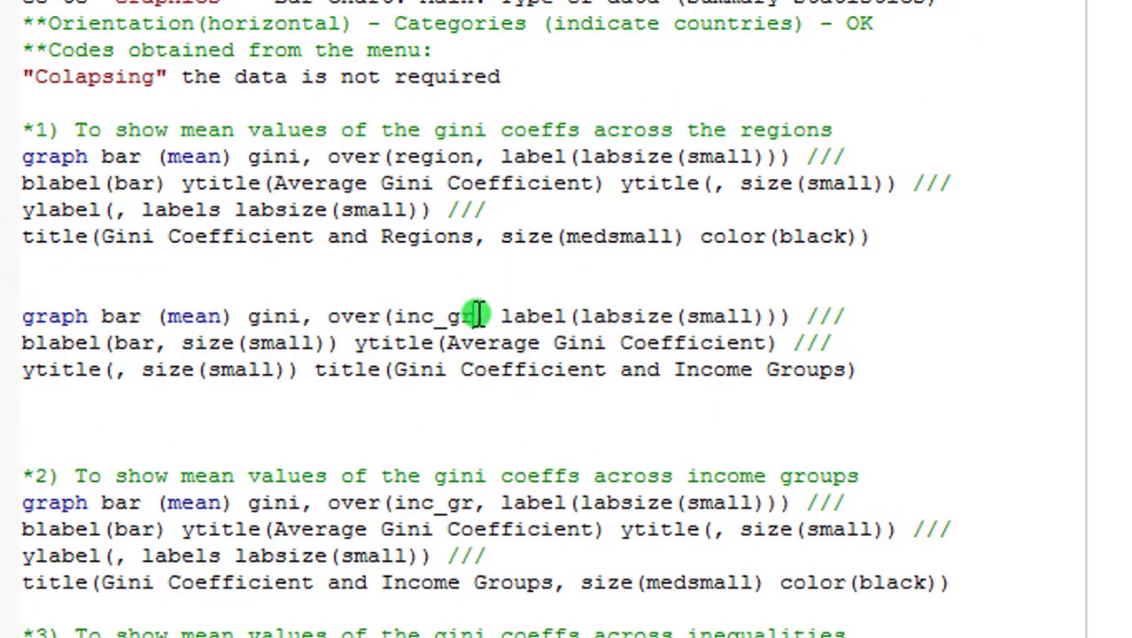
key(BackSpace)
key(BackSpace)
key(BackSpace)
key(BackSpace)
key(BackSpace)
key(BackSpace)
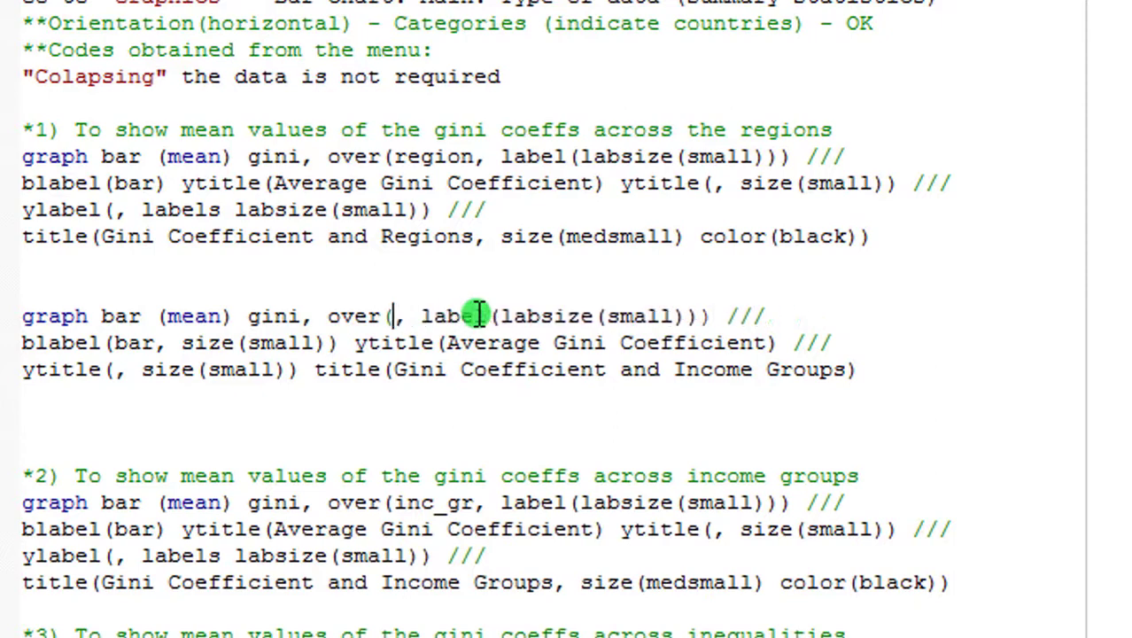
text(gini)
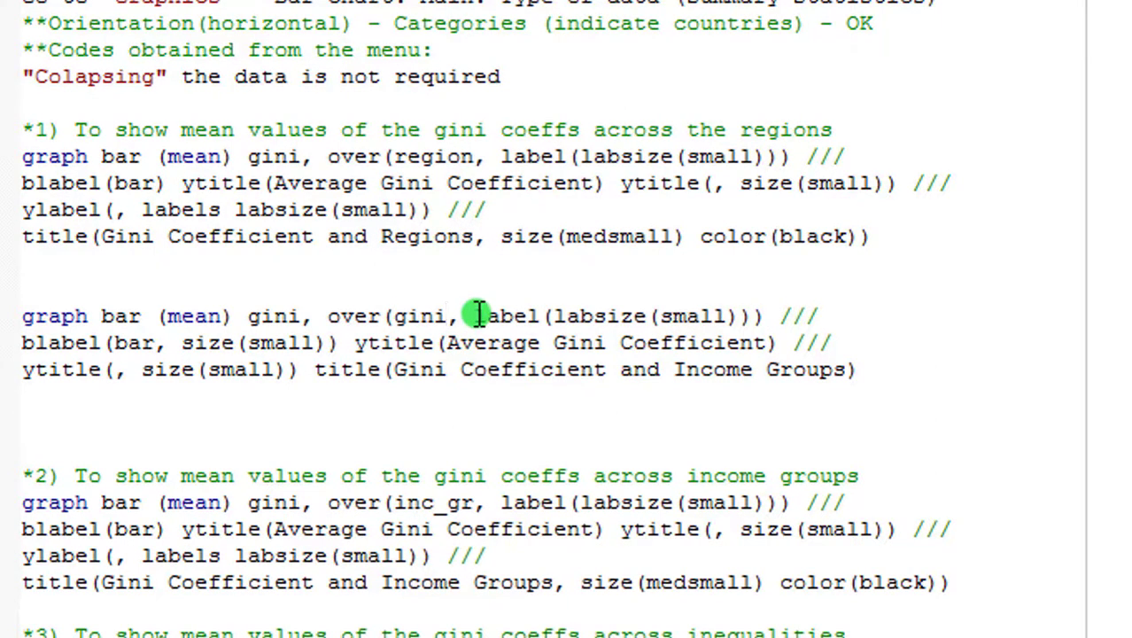
text(cat)
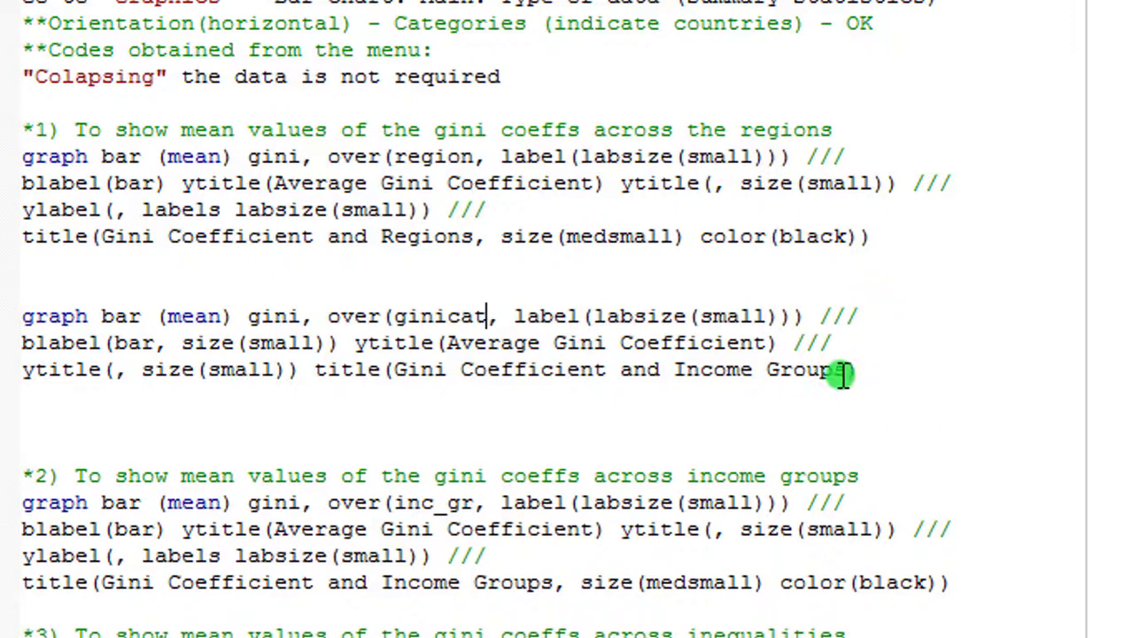
key(BackSpace)
key(BackSpace)
key(BackSpace)
key(BackSpace)
key(BackSpace)
key(BackSpace)
key(BackSpace)
key(BackSpace)
key(BackSpace)
key(BackSpace)
text(equa)
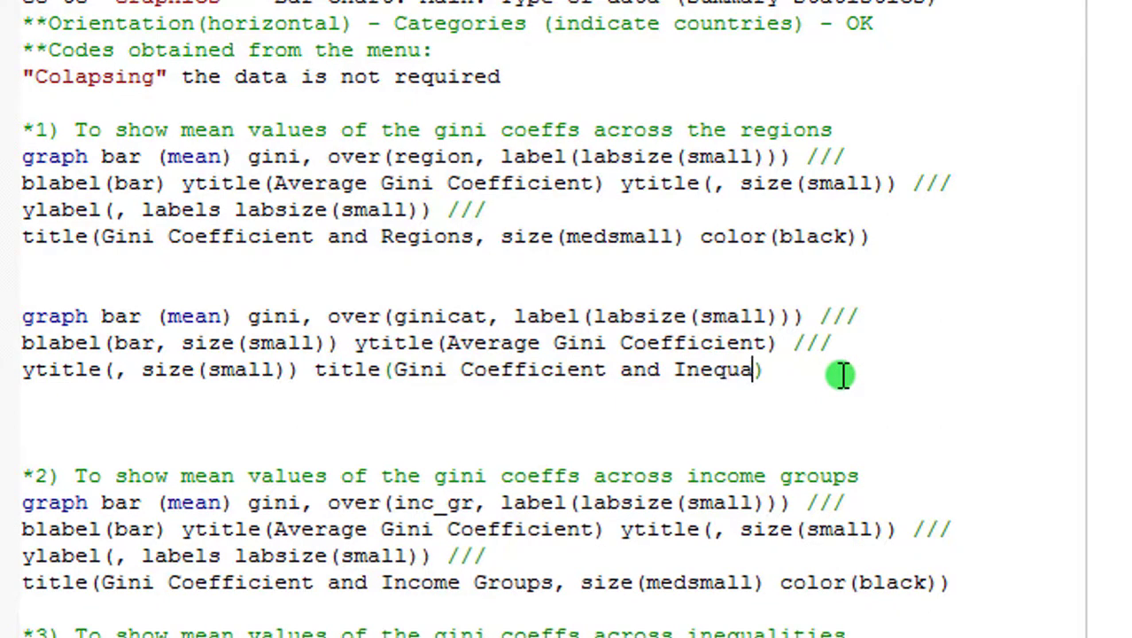
text(lities)
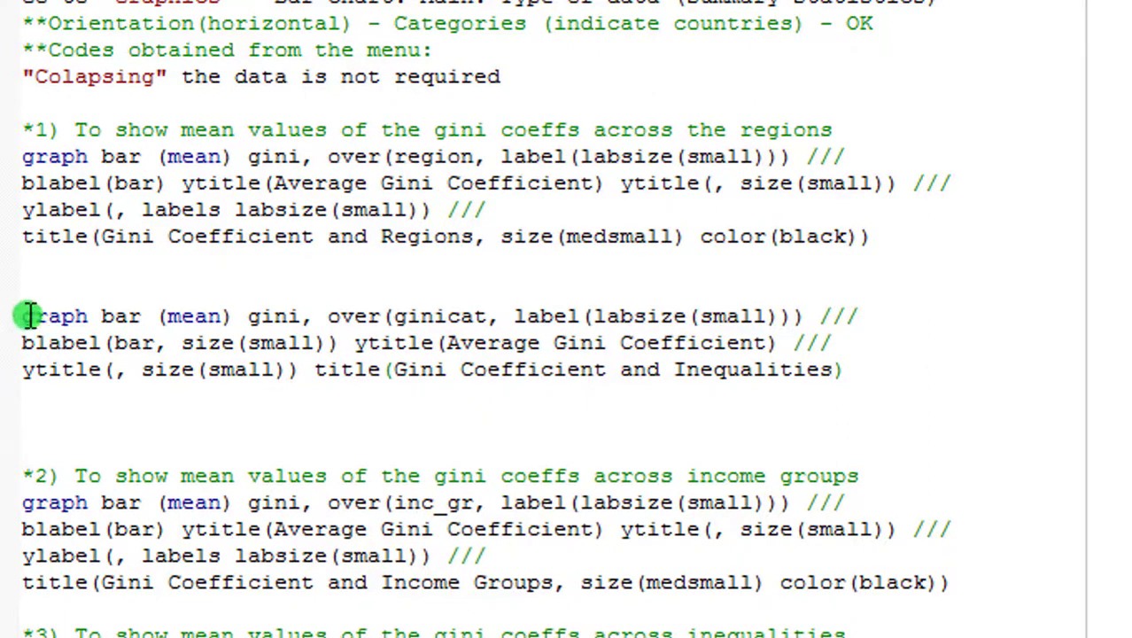
Step: Run the edited command to draw the VLI-to-VHI inequalities bar chart, then close it
key(shift+Down)
key(shift+Down)
key(shift+Down)
key(shift+Left)
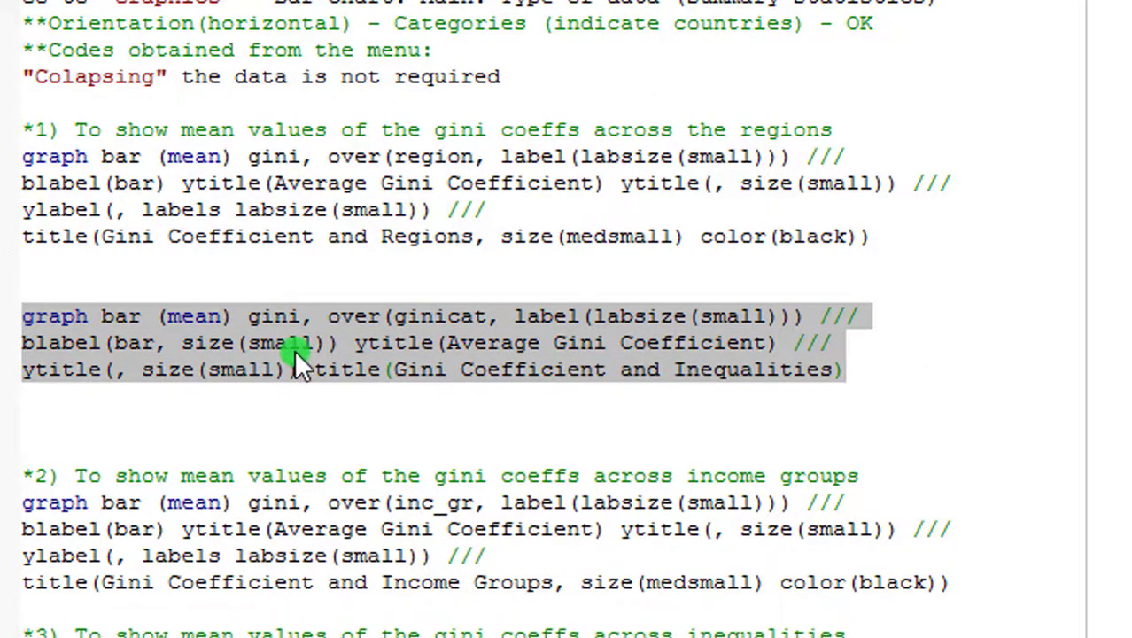
key(ctrl+d)
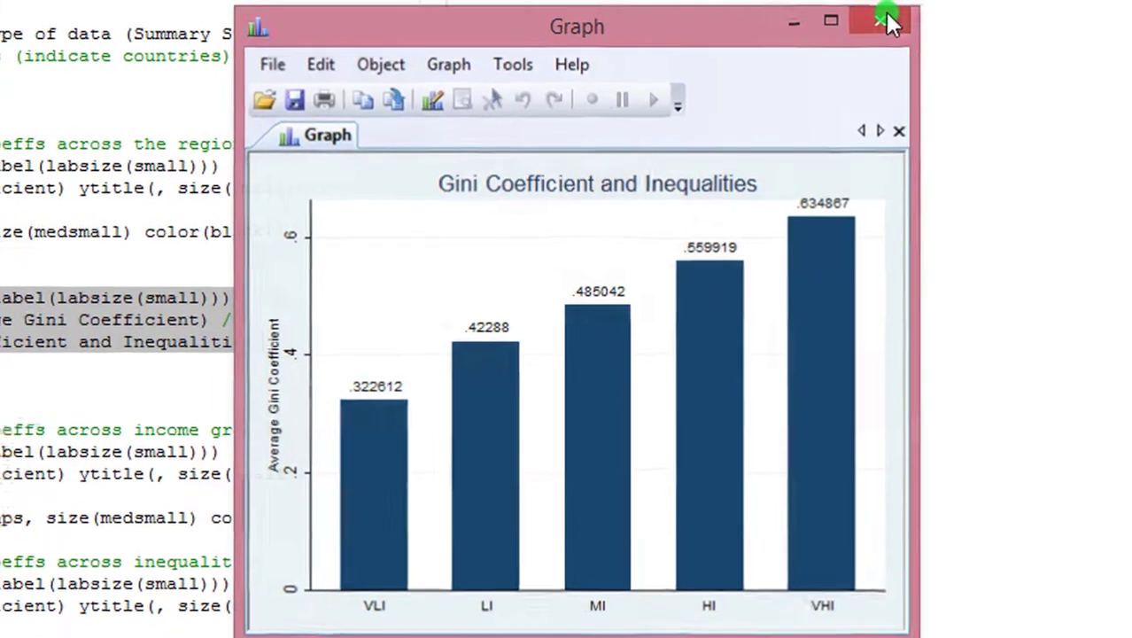
click(888, 22)
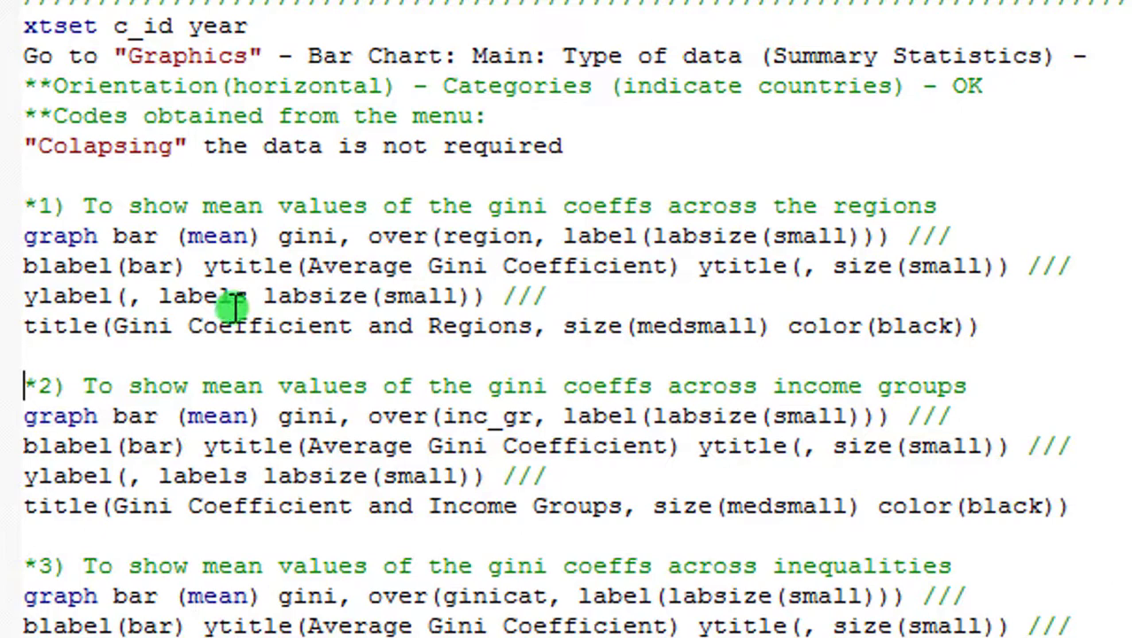
Step: Run the regions graph command from the do-file, close its chart and return to Results
click(29, 236)
key(shift+Down)
key(shift+Down)
key(shift+Down)
key(shift+Down)
key(shift+Left)
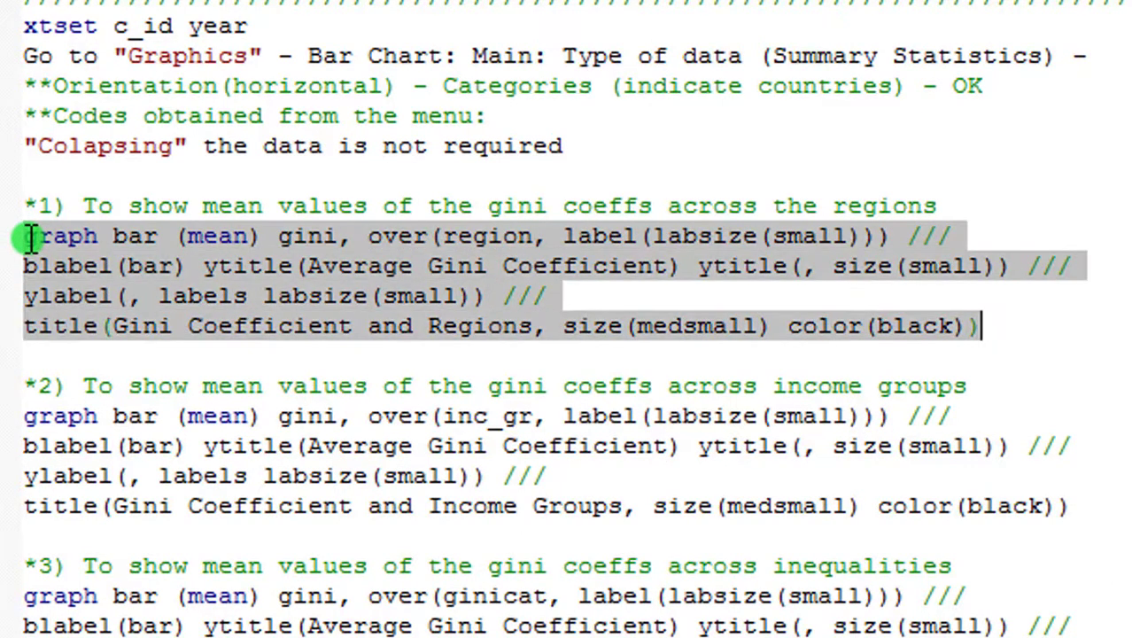
key(ctrl+d)
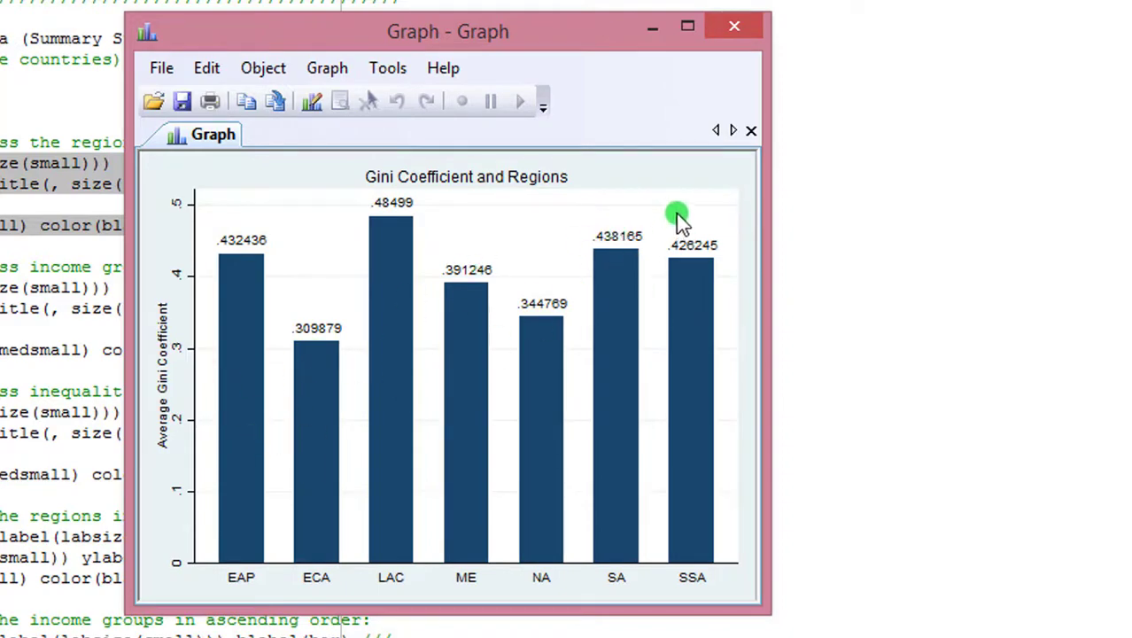
click(735, 26)
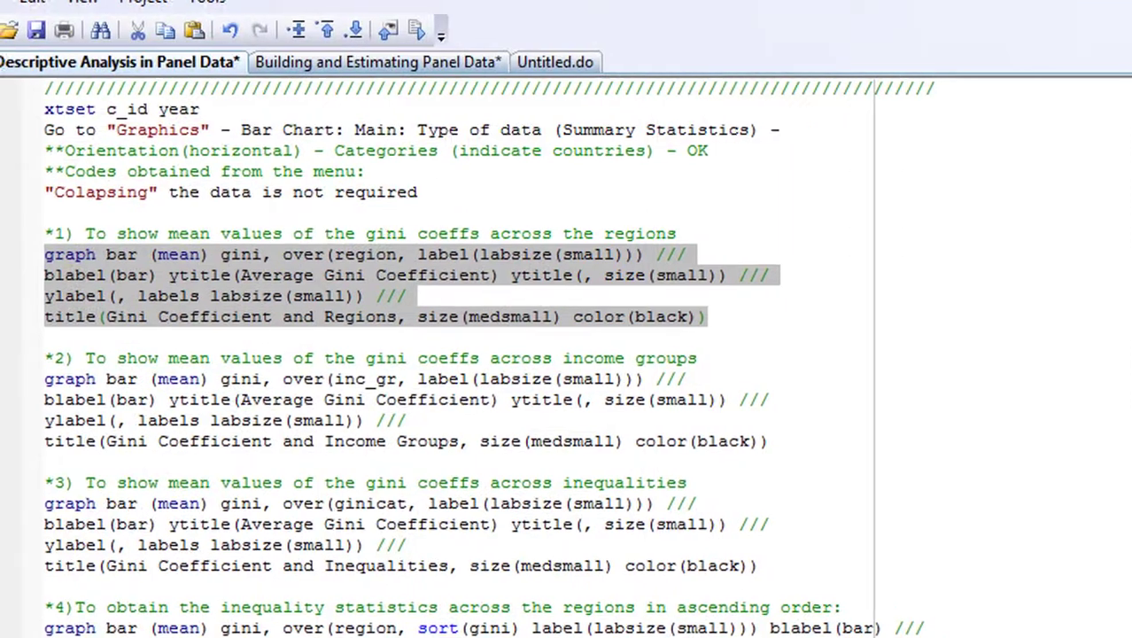
key(alt+Tab)
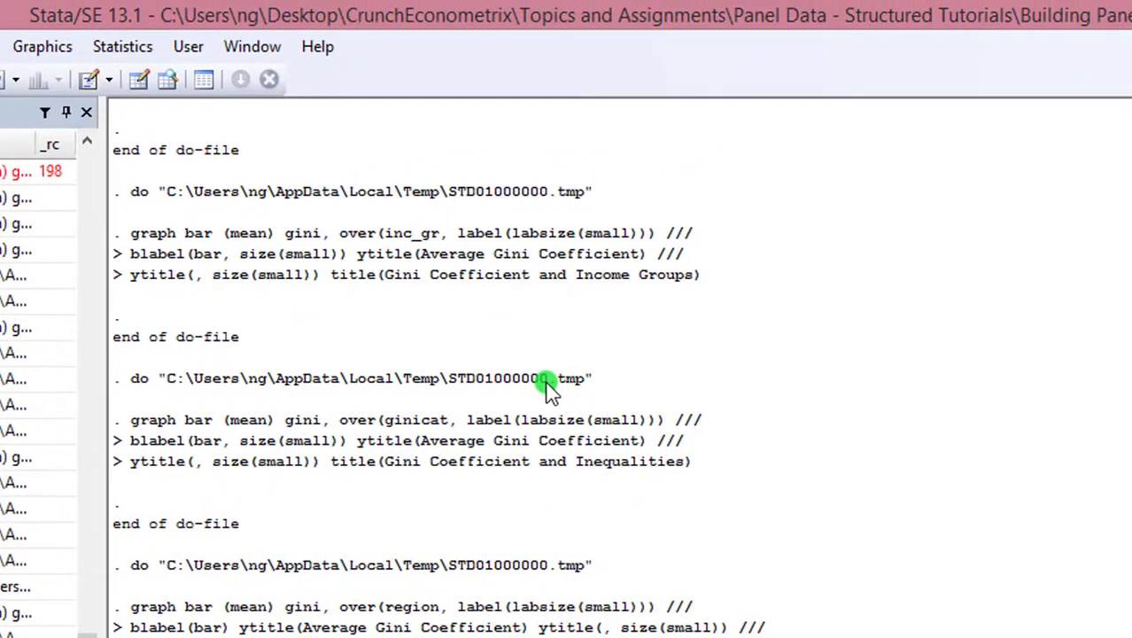
Step: Draw a bar chart of mean Gini over region with categories sorted by gini
click(203, 80)
click(37, 49)
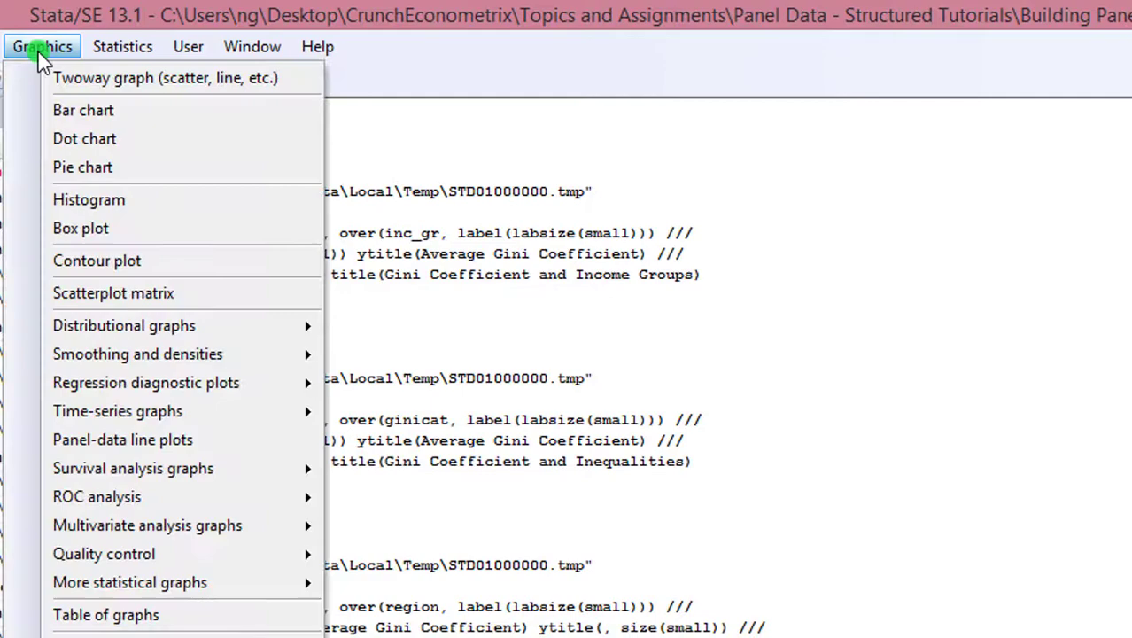
click(71, 108)
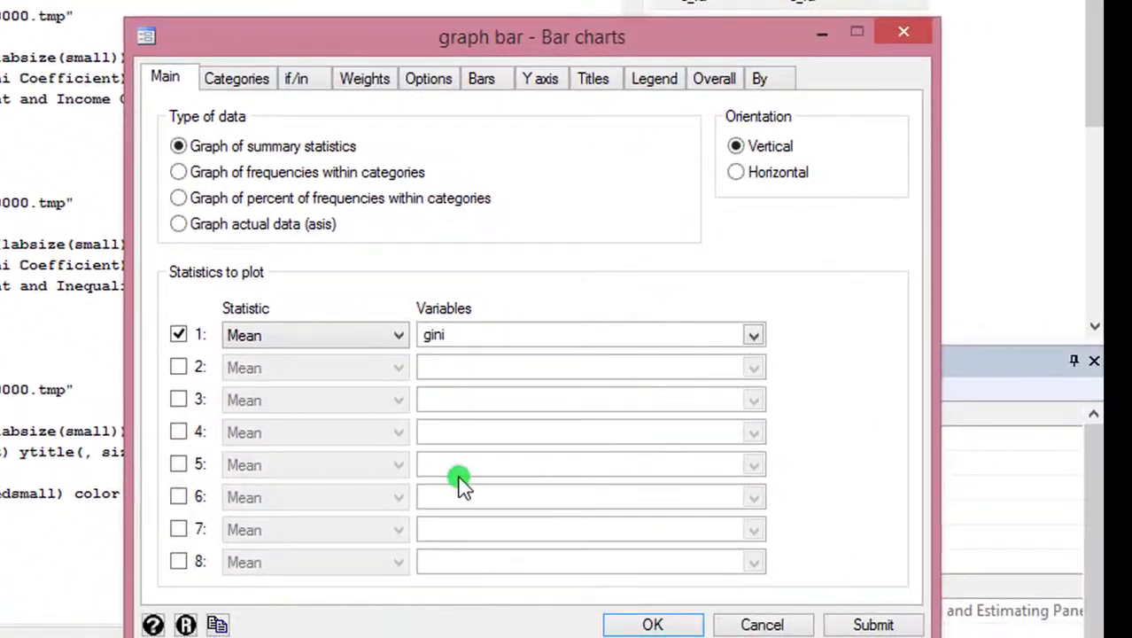
click(221, 82)
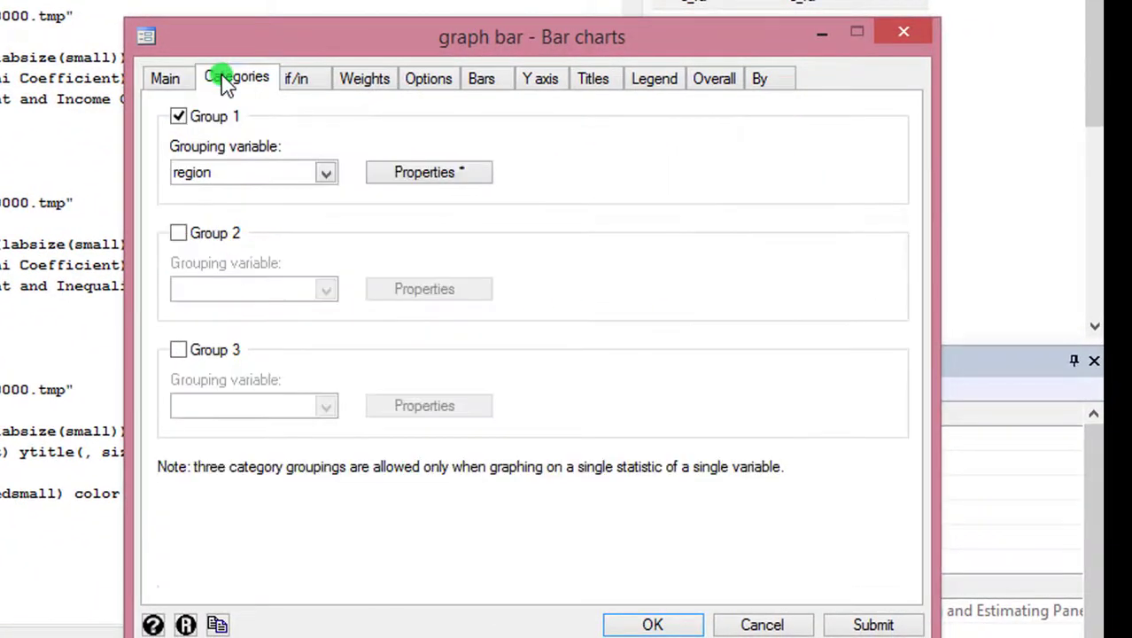
click(424, 174)
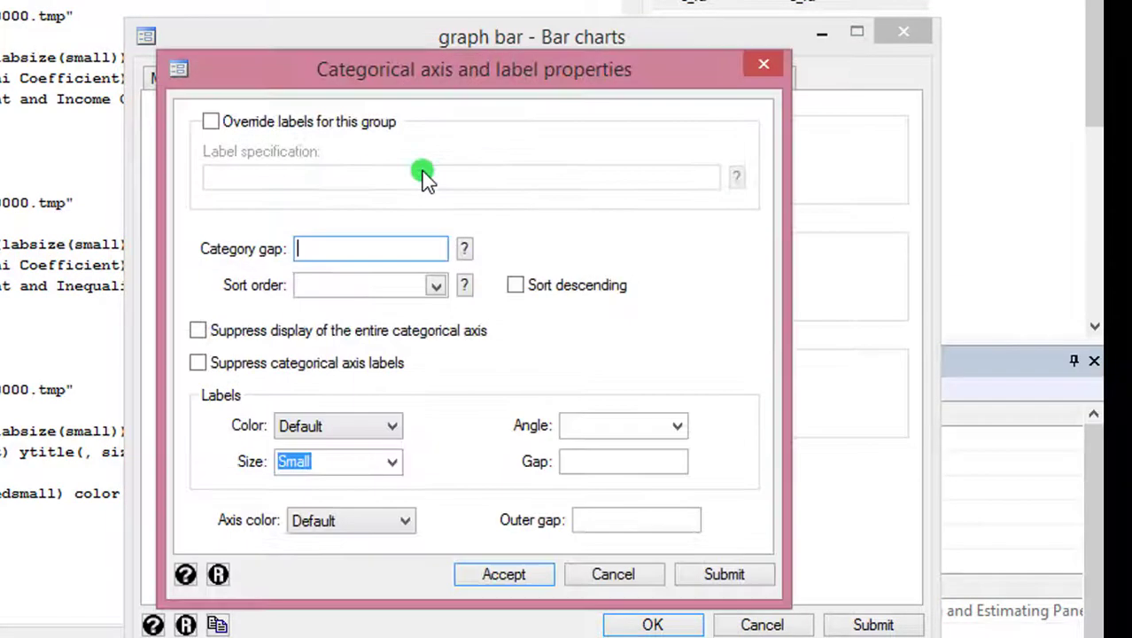
click(437, 285)
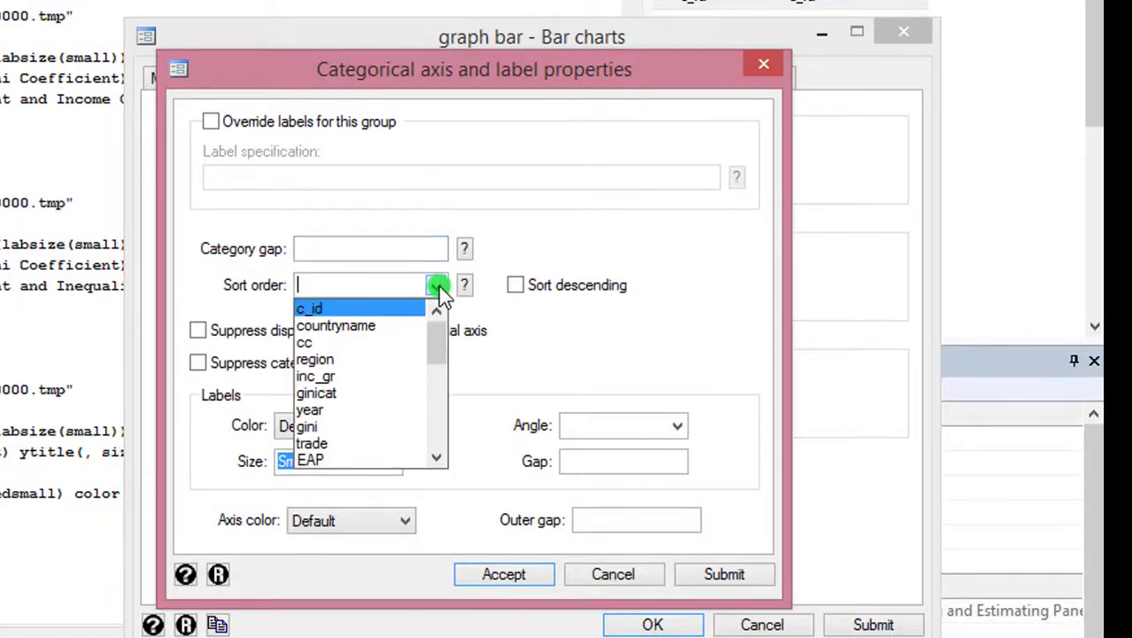
click(346, 434)
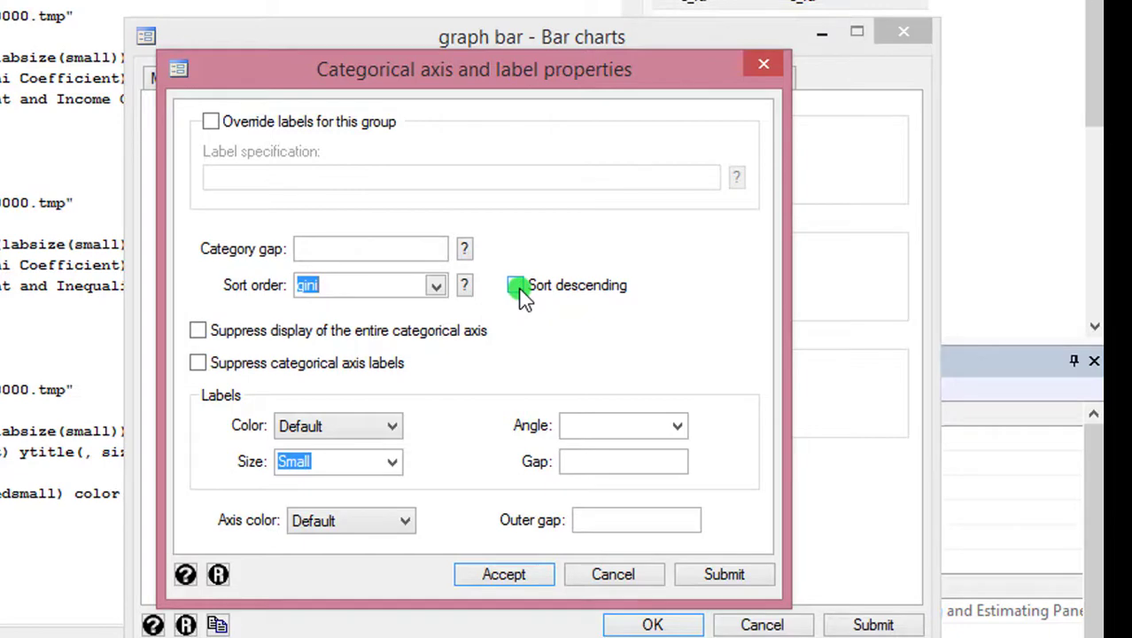
click(505, 575)
click(636, 620)
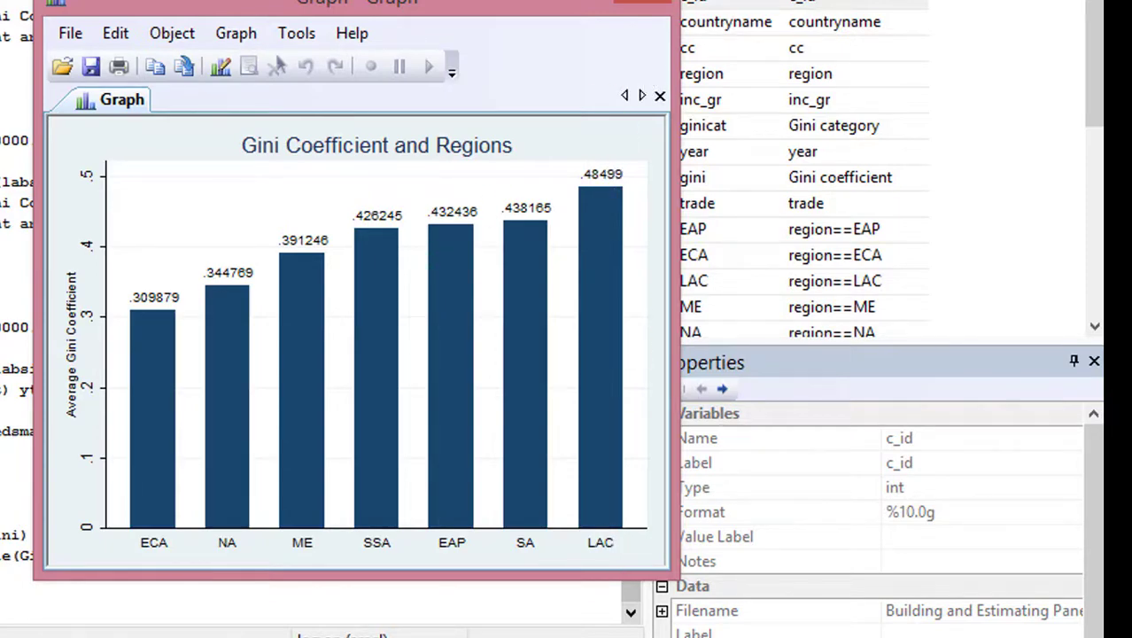
Step: Close the sorted regions chart to return to the Results window
click(660, 3)
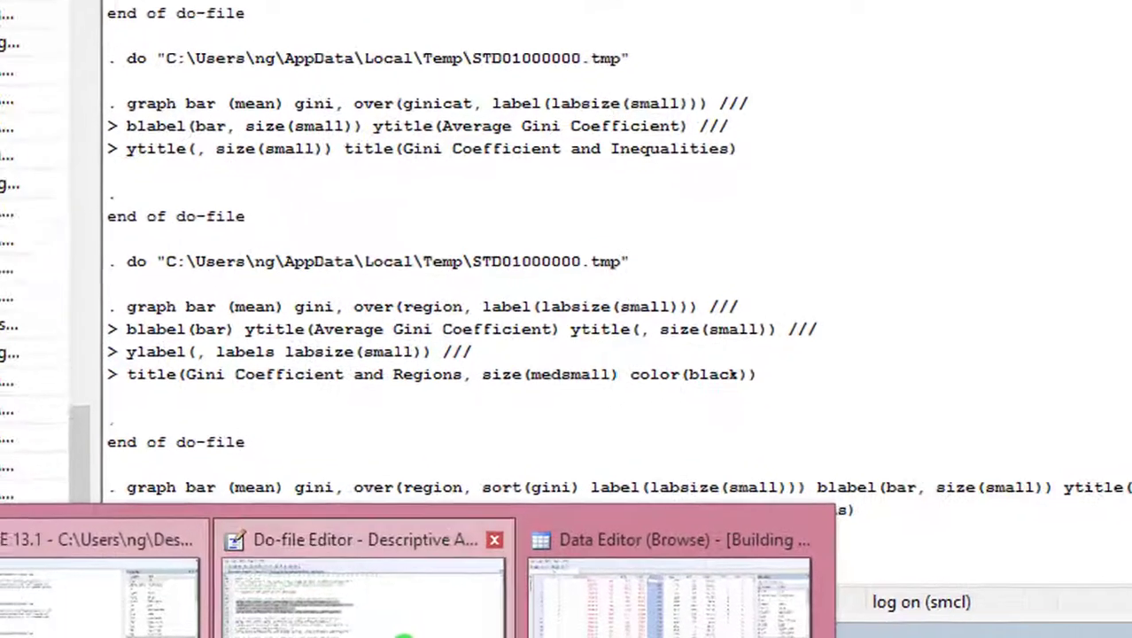
click(373, 598)
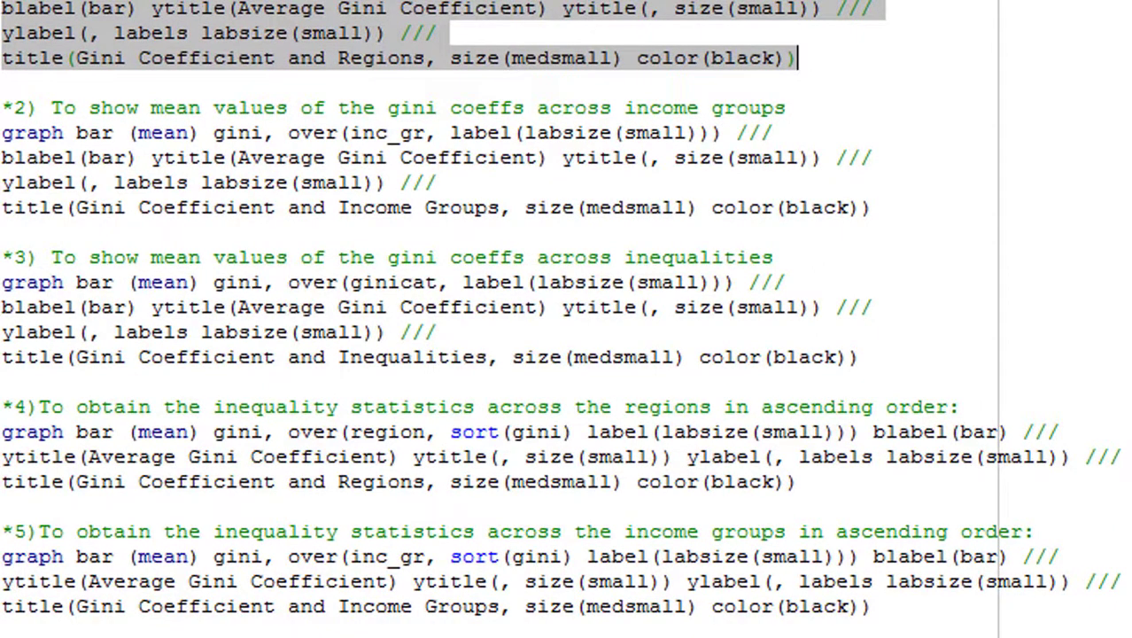
scroll(568, 319, down, 6)
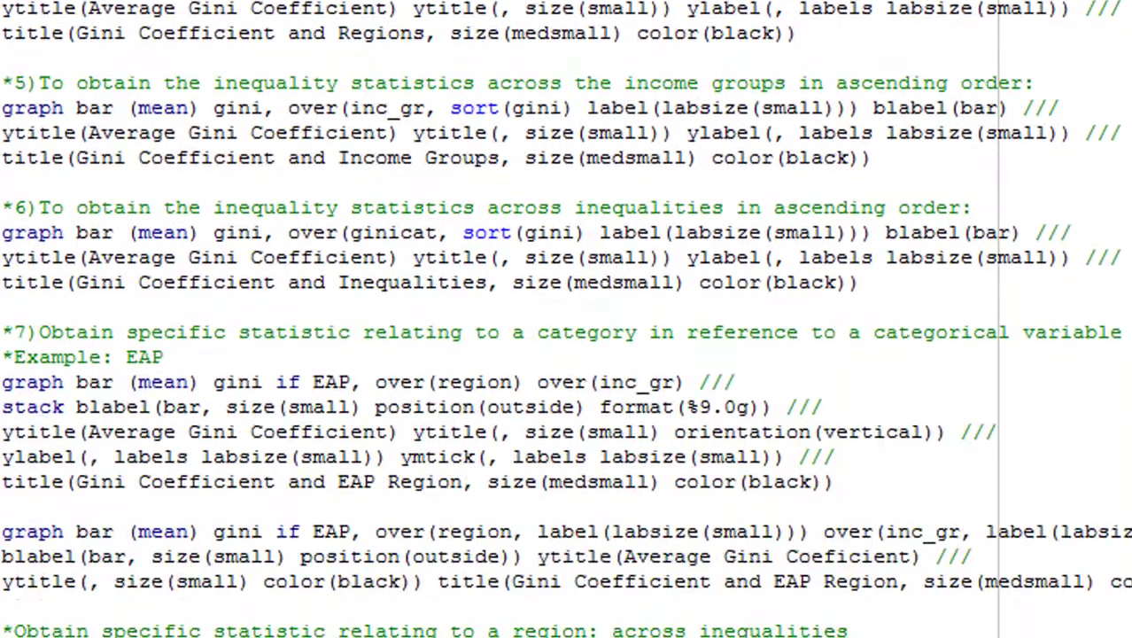
scroll(514, 313, down, 2)
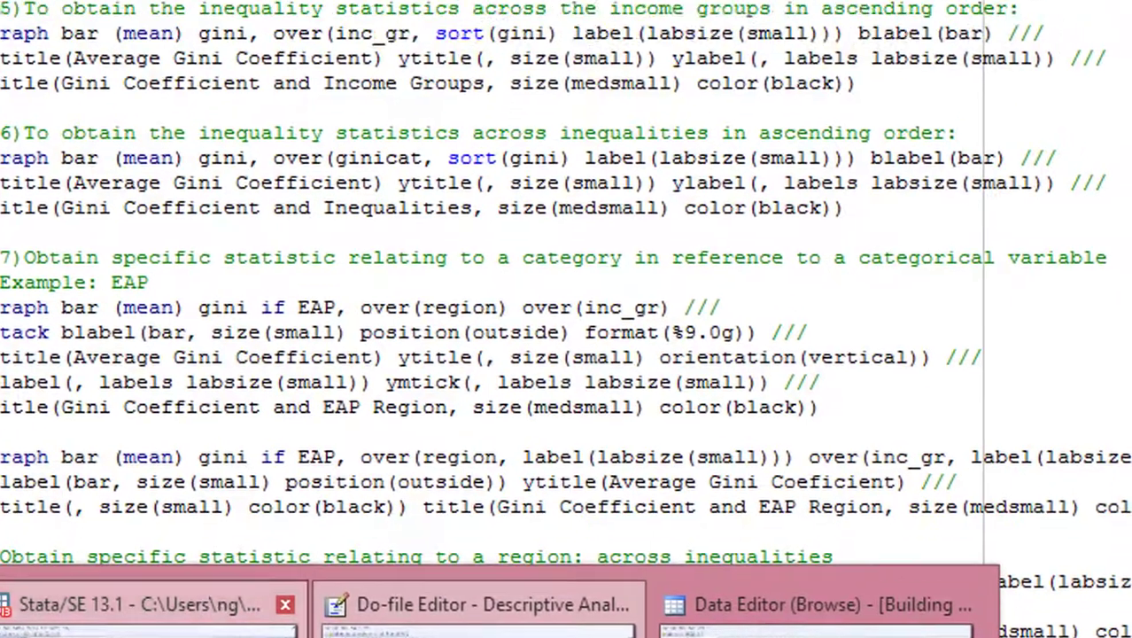
click(101, 585)
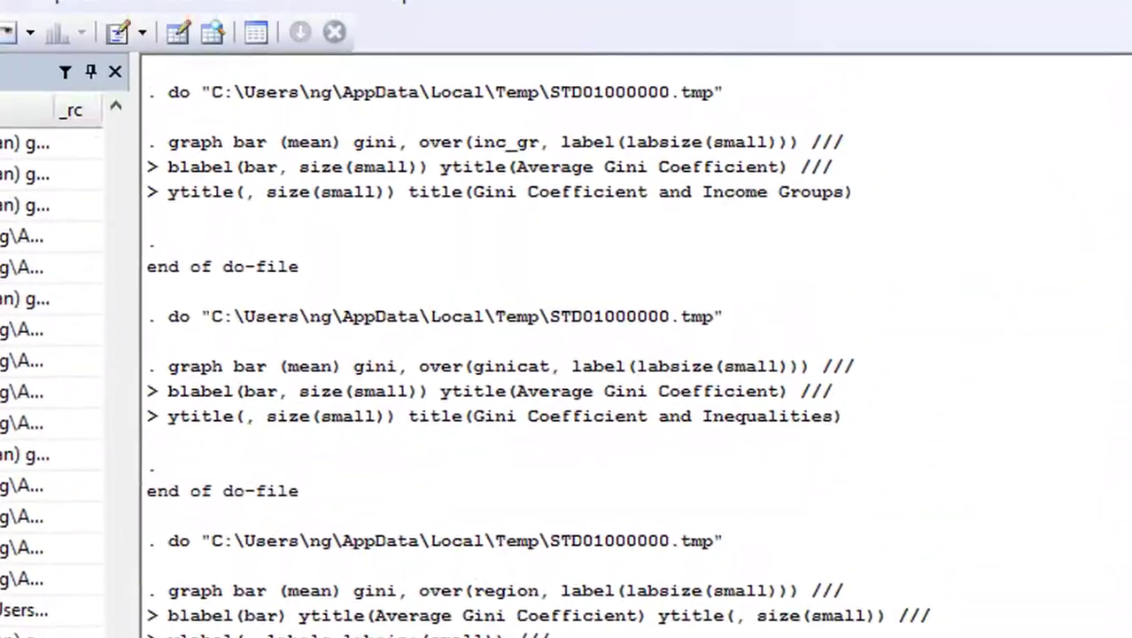
Step: Start a new bar chart plotting the mean of gini
click(153, 160)
click(25, 11)
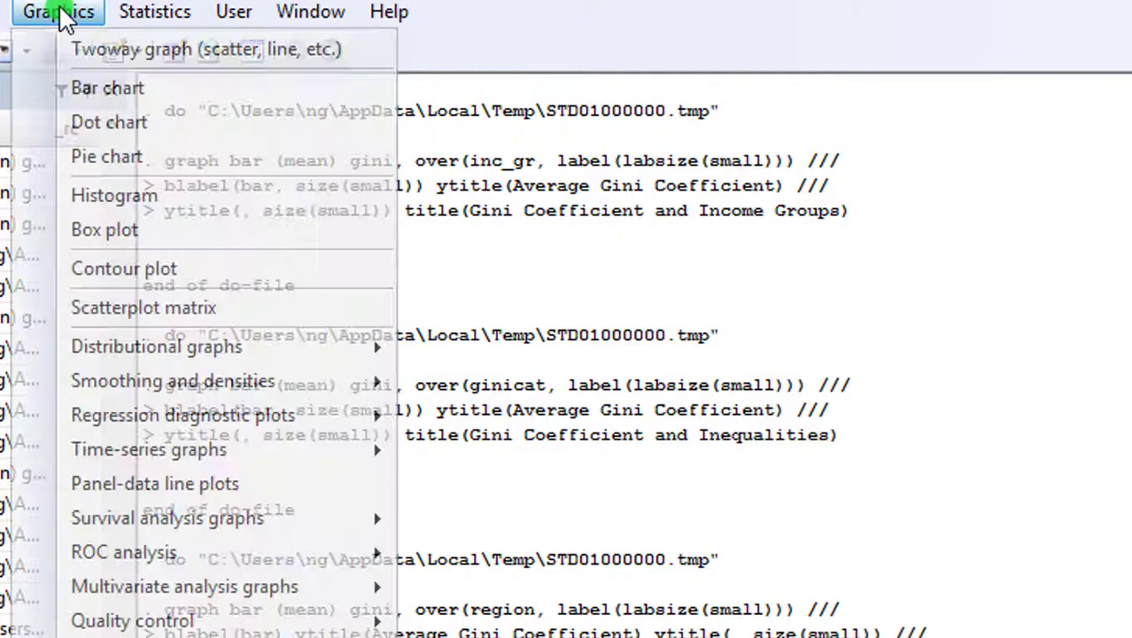
key(Escape)
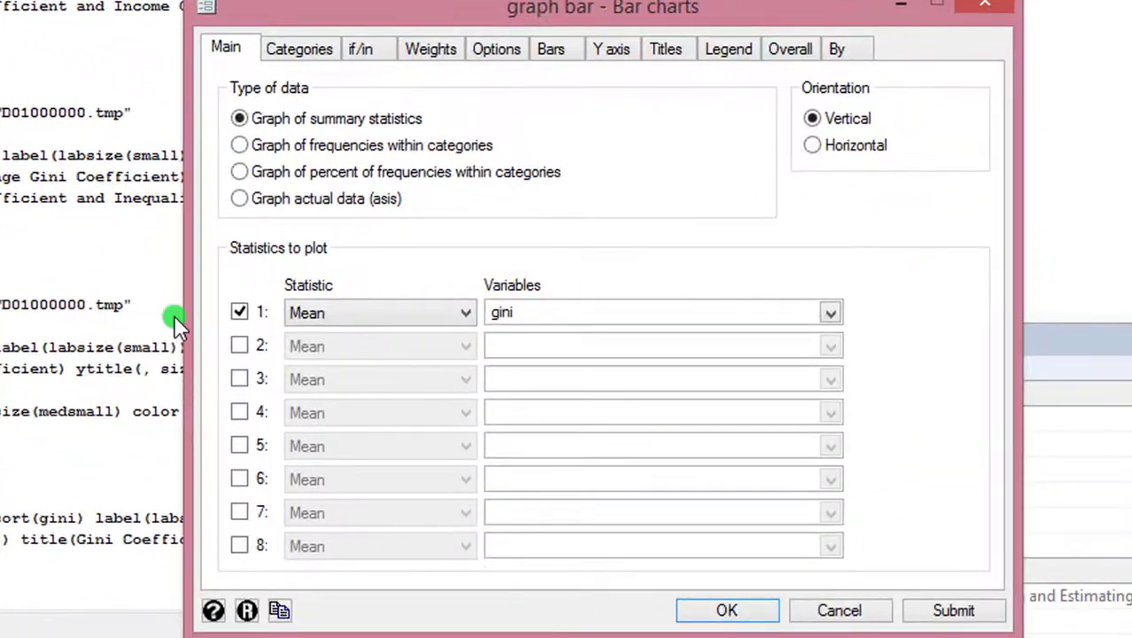
click(240, 514)
click(248, 613)
click(830, 312)
click(595, 209)
Step: Group the bars by region, then by inc_gr within region, and set up an if restriction
click(304, 53)
click(240, 87)
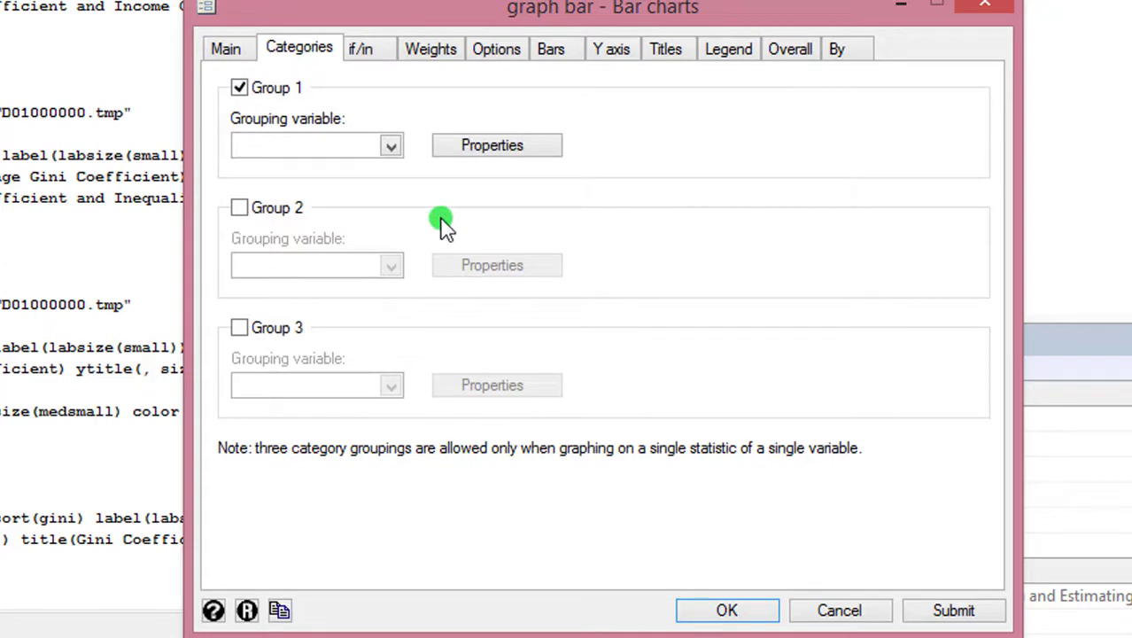
click(390, 145)
click(254, 221)
click(239, 207)
click(390, 266)
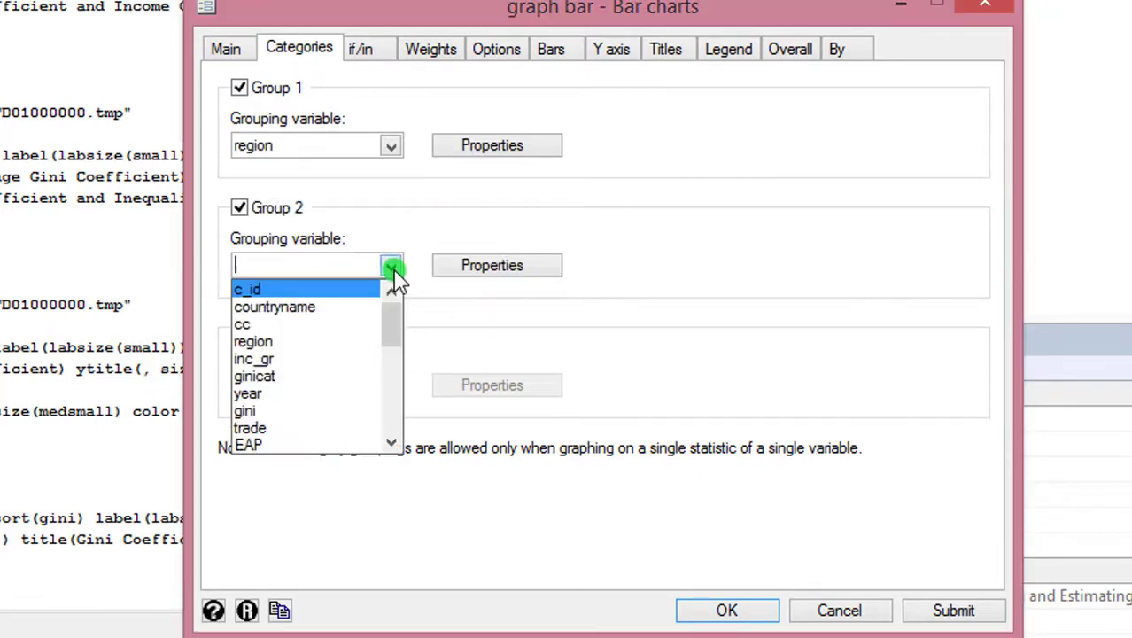
click(278, 359)
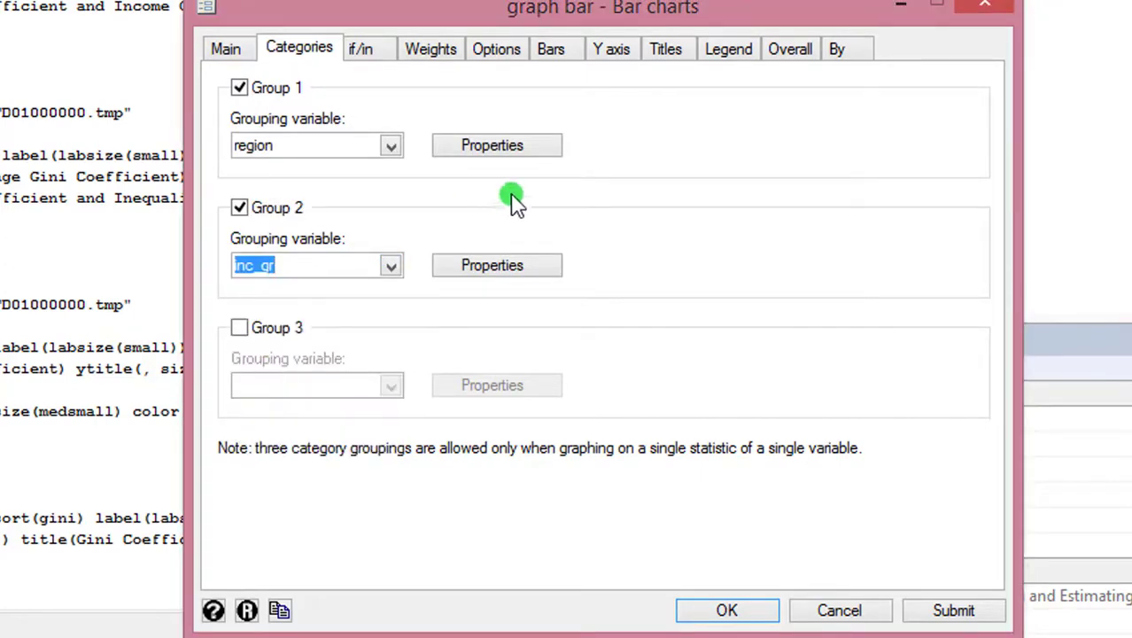
click(363, 53)
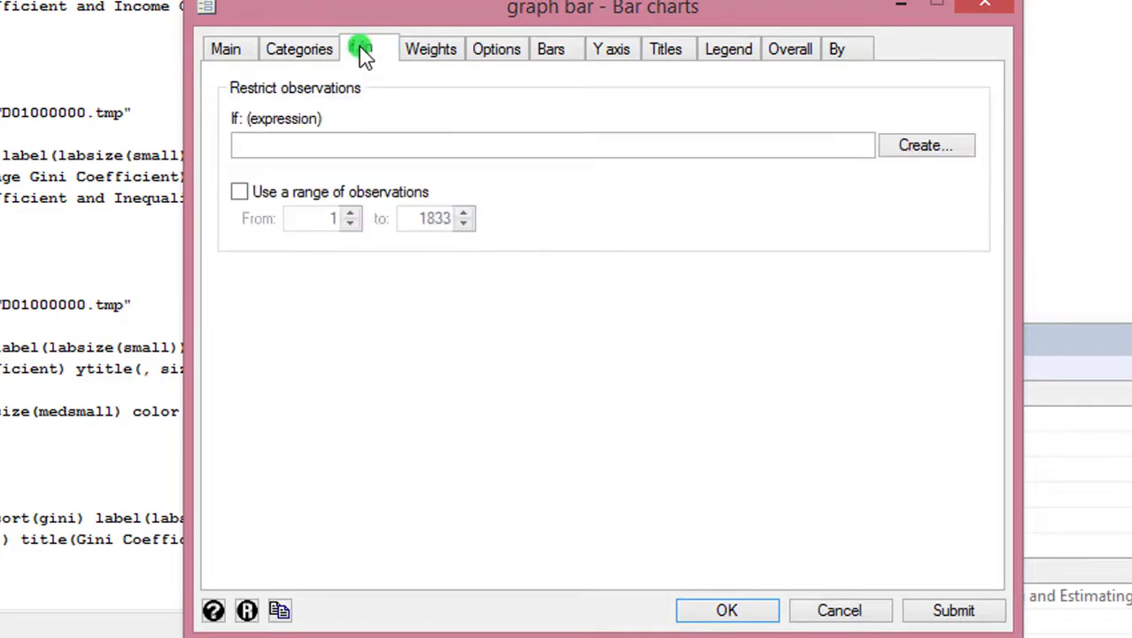
click(352, 144)
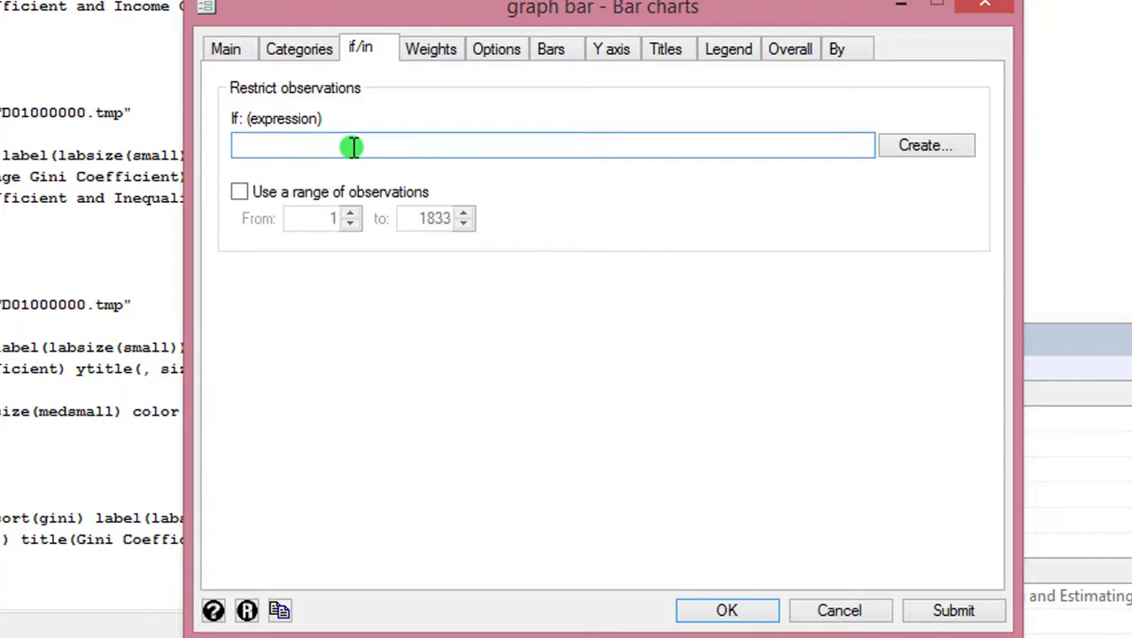
Step: Restrict the chart to observations where EAP holds
text(EAP)
click(435, 51)
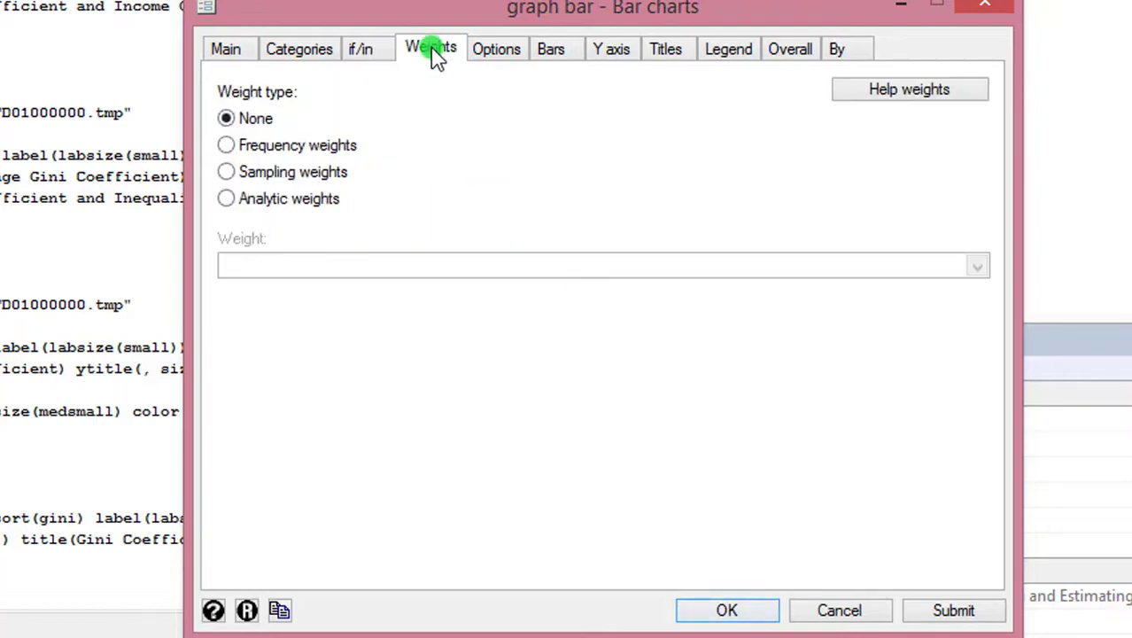
click(550, 50)
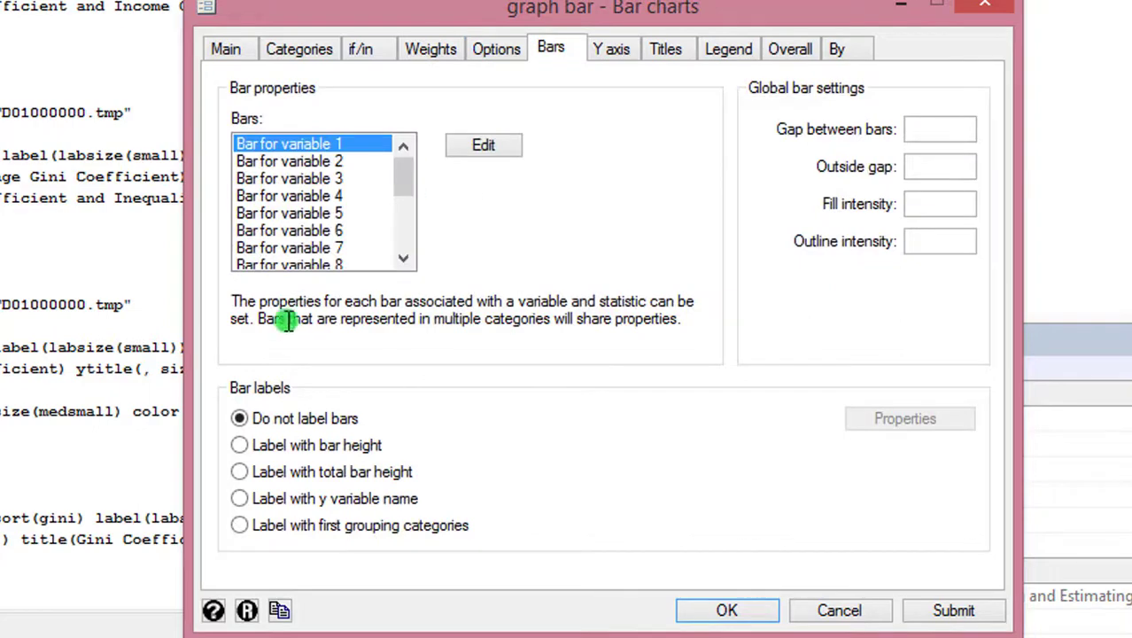
Step: Label each bar with its height in Small text positioned Outside
click(239, 446)
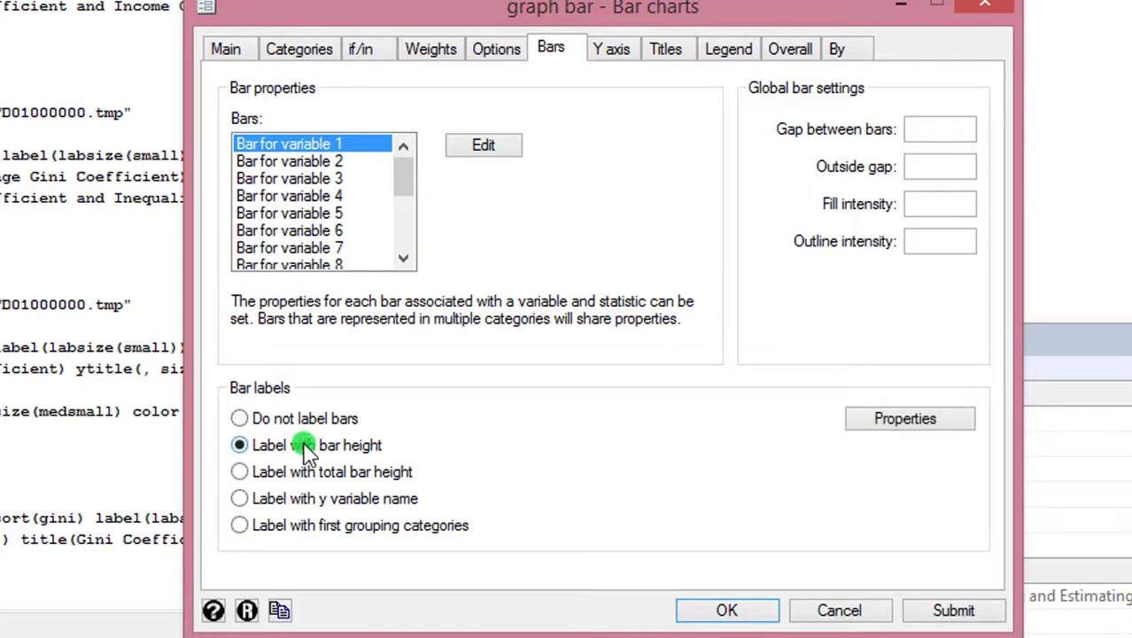
click(918, 423)
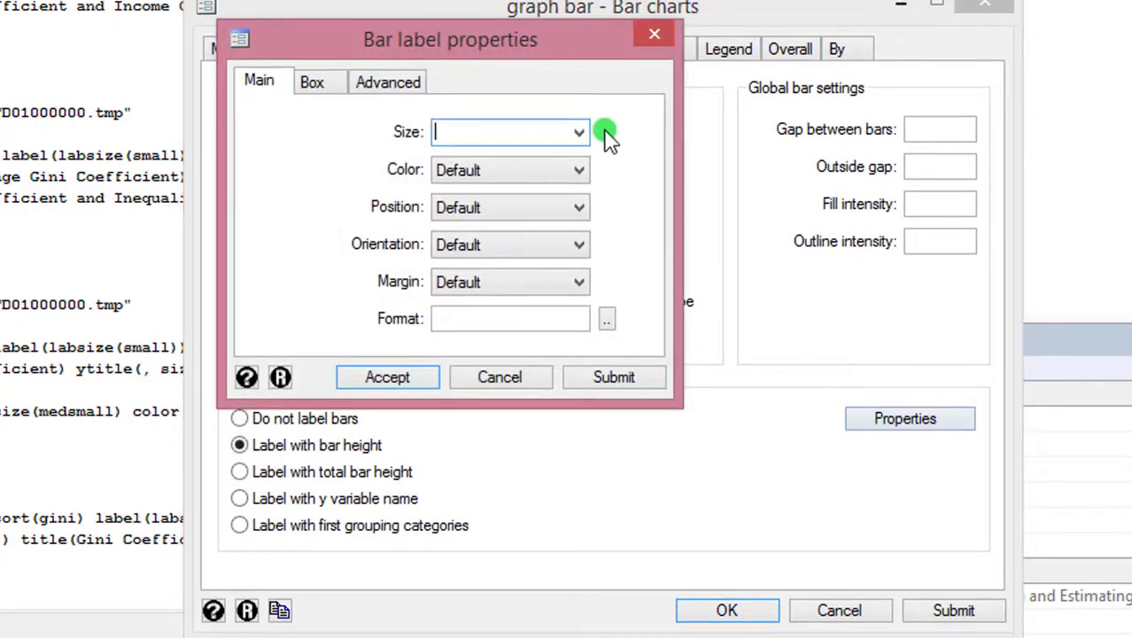
click(577, 131)
click(497, 236)
click(578, 208)
click(564, 245)
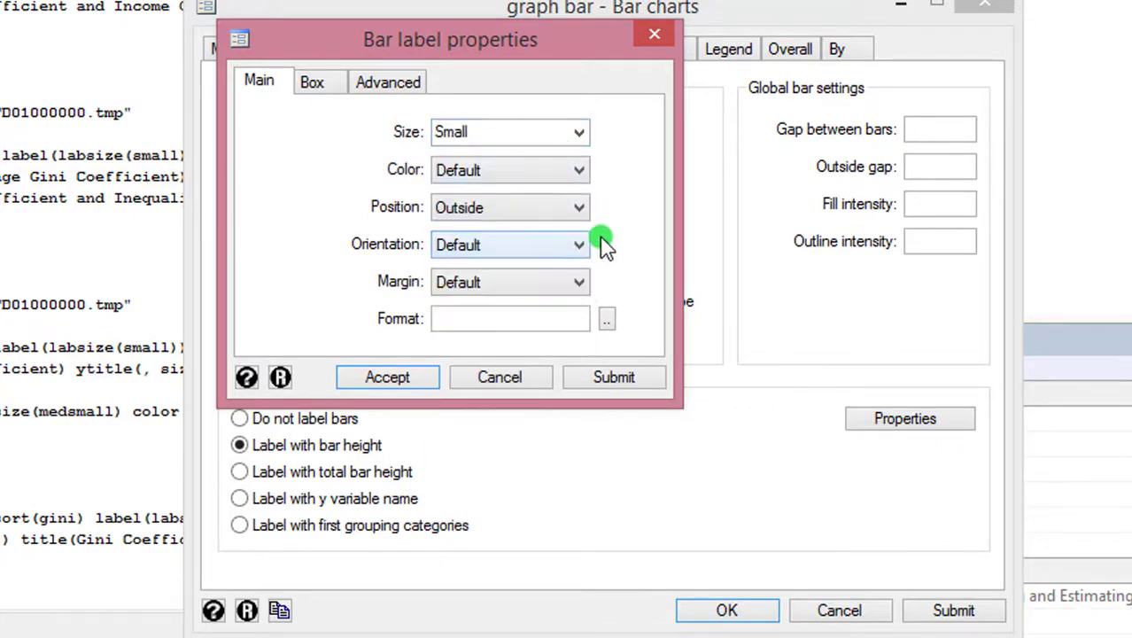
click(489, 324)
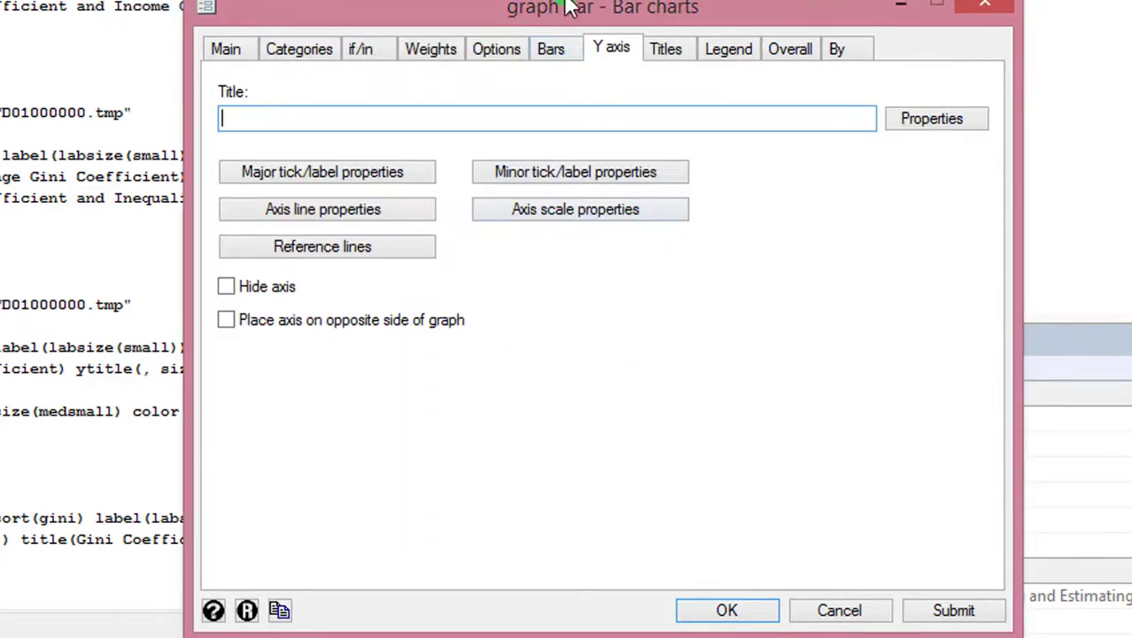
Step: Give the y-axis the title 'Average Gini Coefficient' in Small black text
click(561, 109)
text(Average Gini Coefficient)
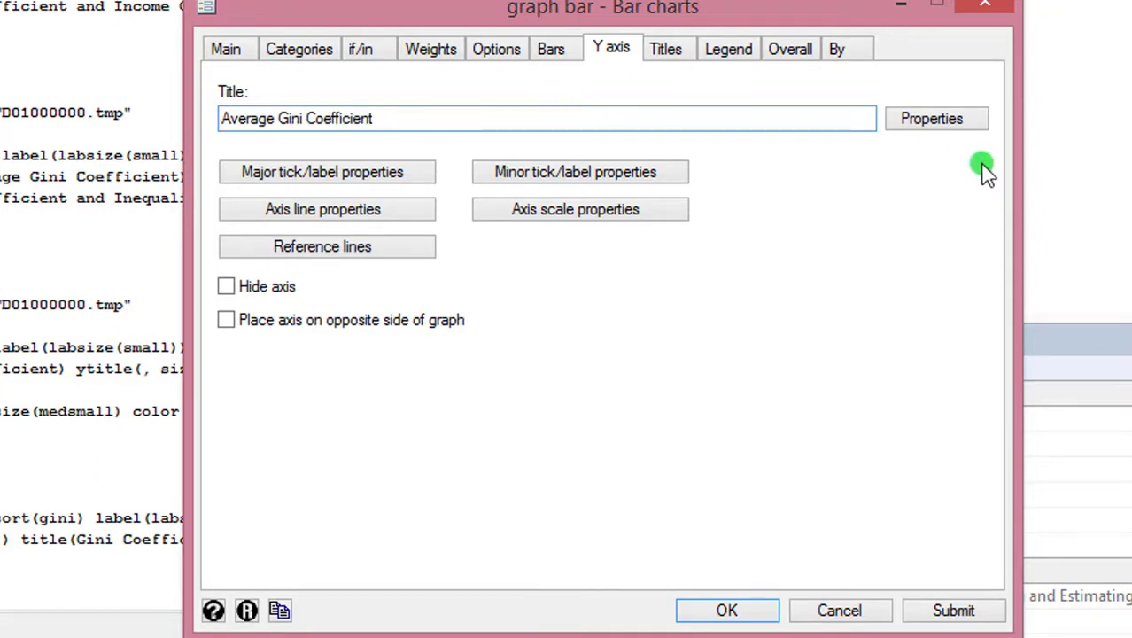
click(953, 122)
click(593, 152)
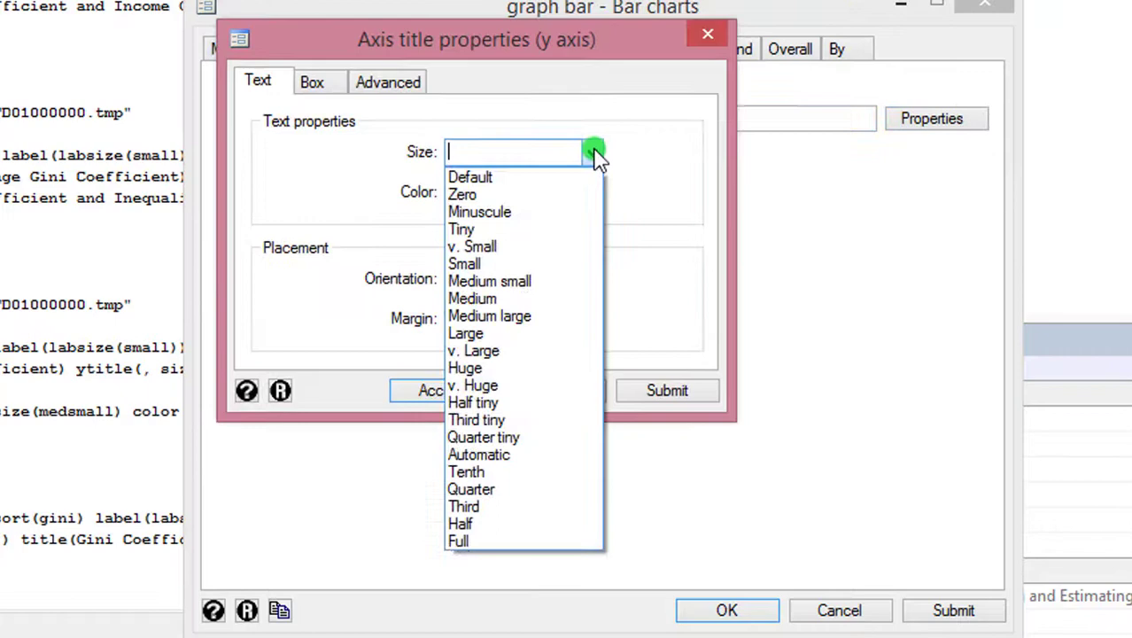
click(536, 264)
click(591, 194)
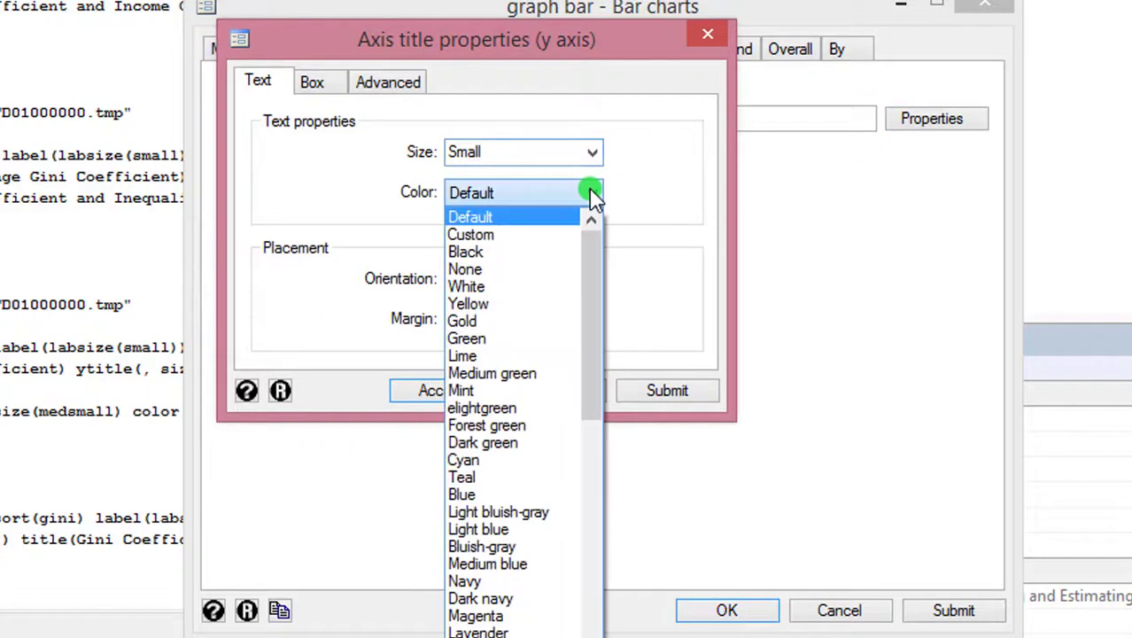
click(545, 252)
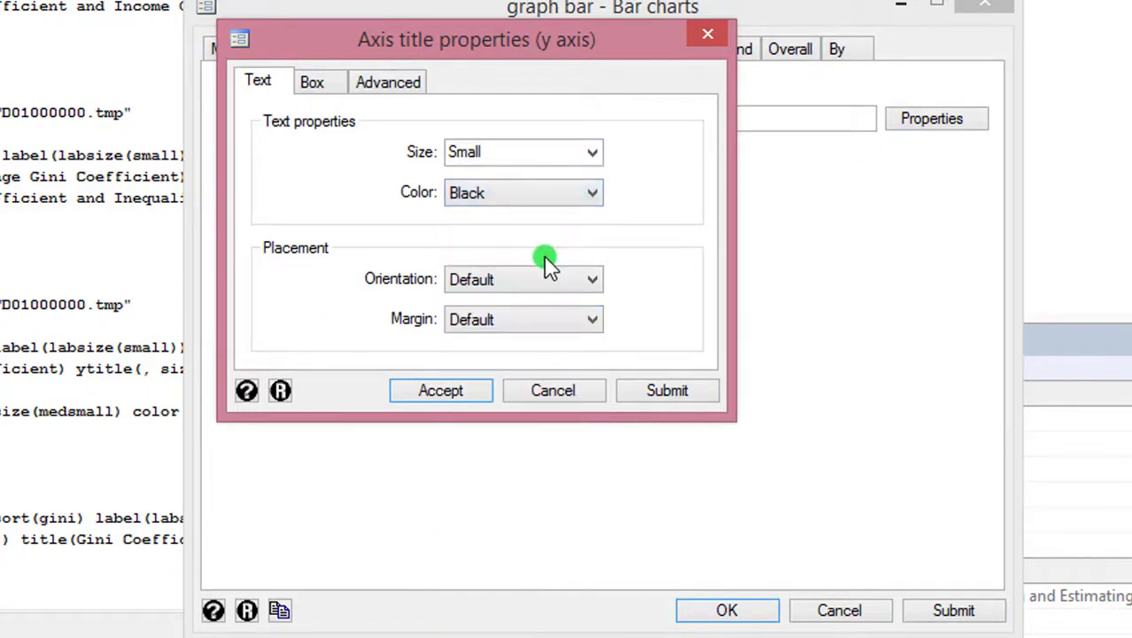
click(460, 390)
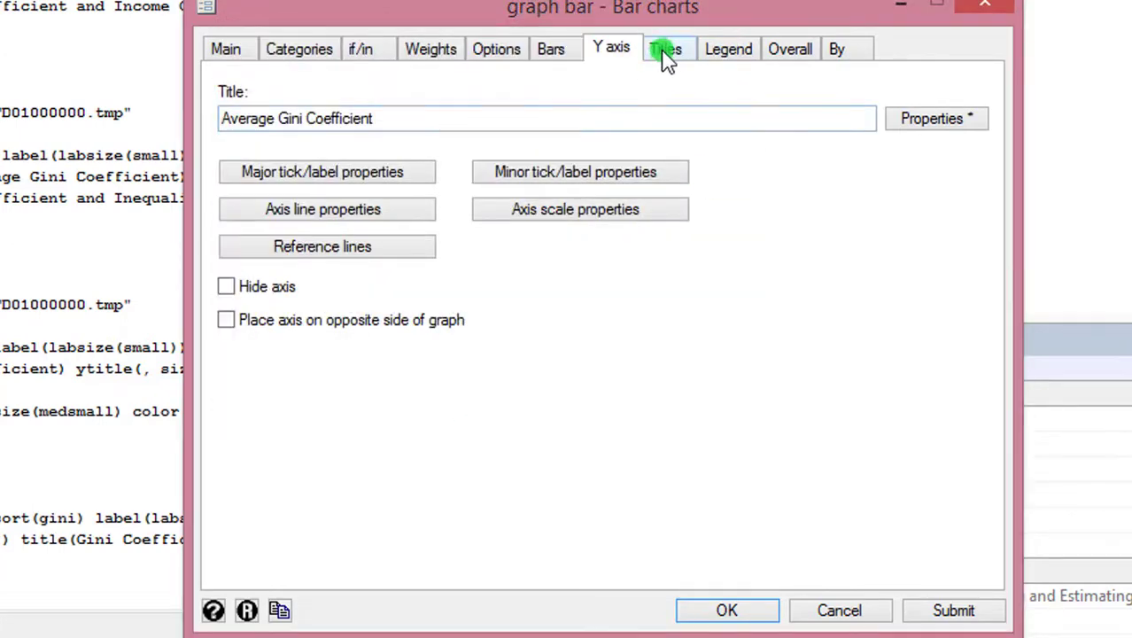
Step: Title the chart 'Gini and EAP Region' in Medium small black text
click(666, 52)
click(643, 111)
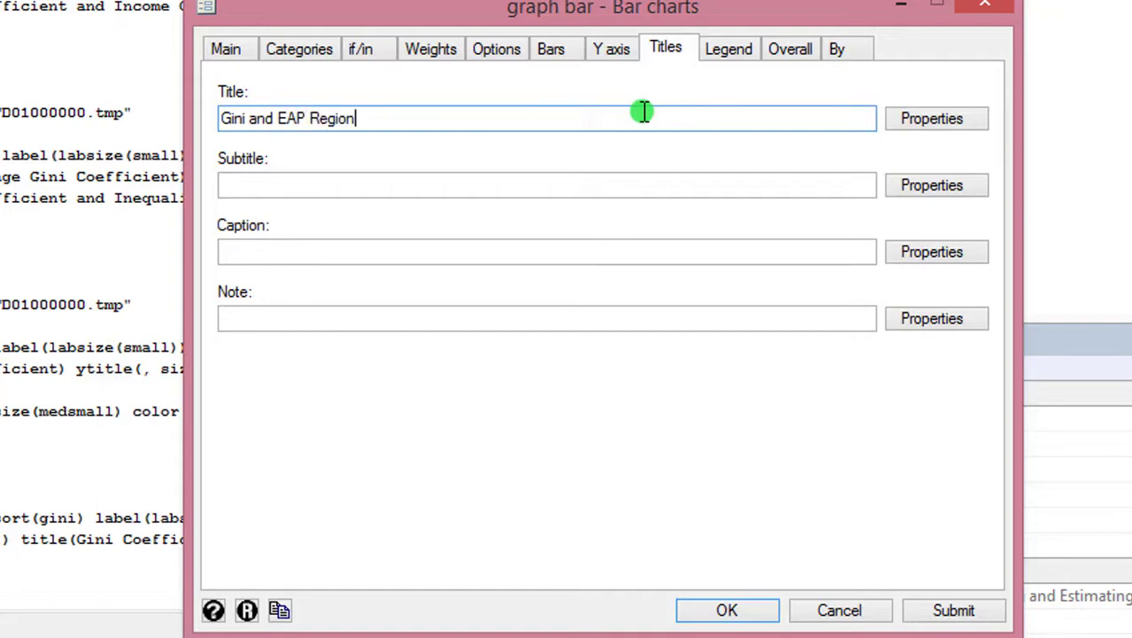
click(952, 124)
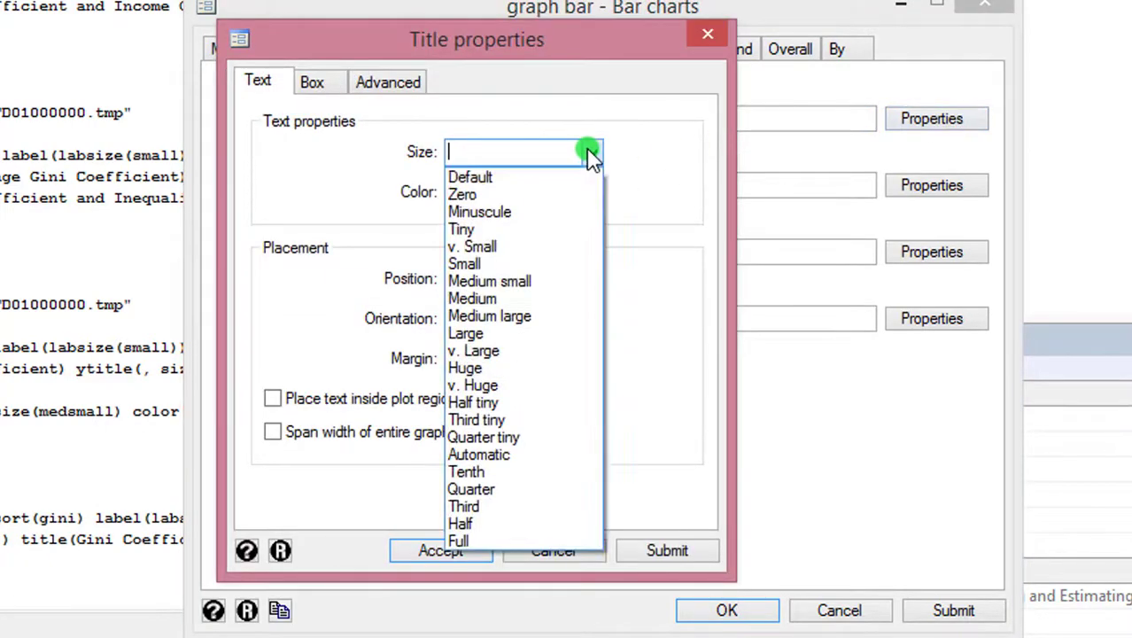
click(536, 282)
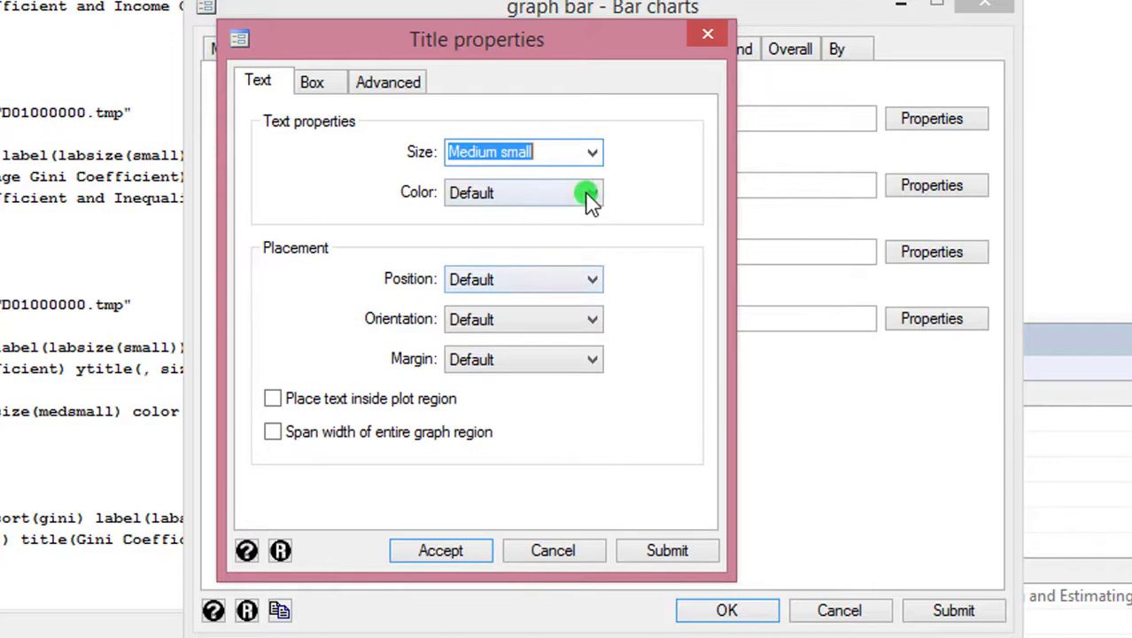
click(586, 193)
click(513, 252)
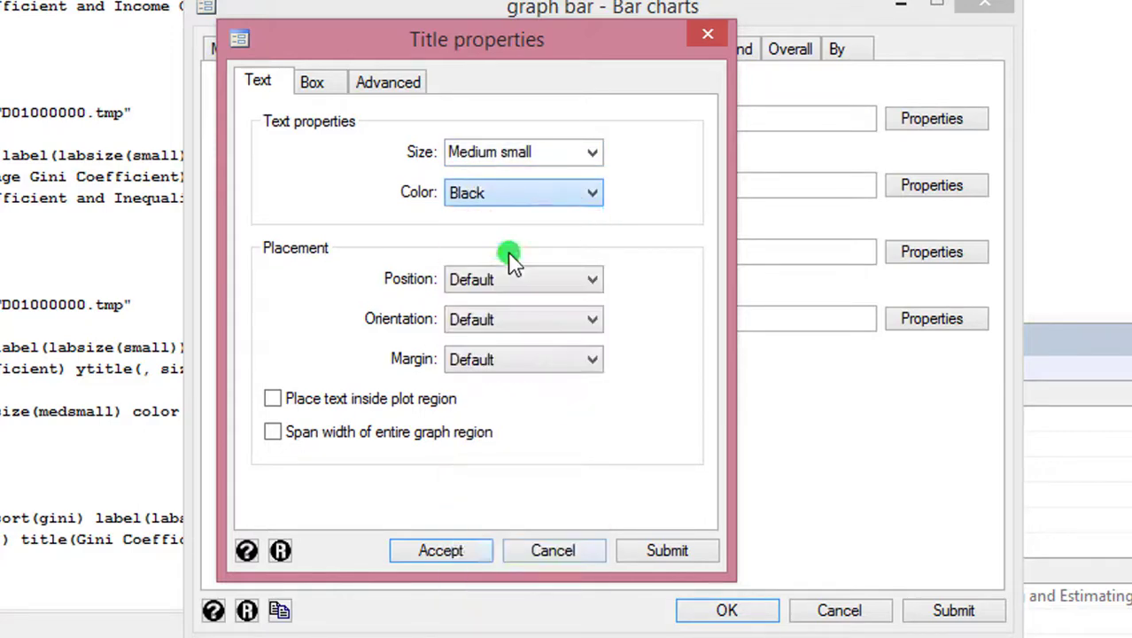
click(454, 545)
Step: Review the Main, Titles and if/in settings, leaving them unchanged
click(229, 48)
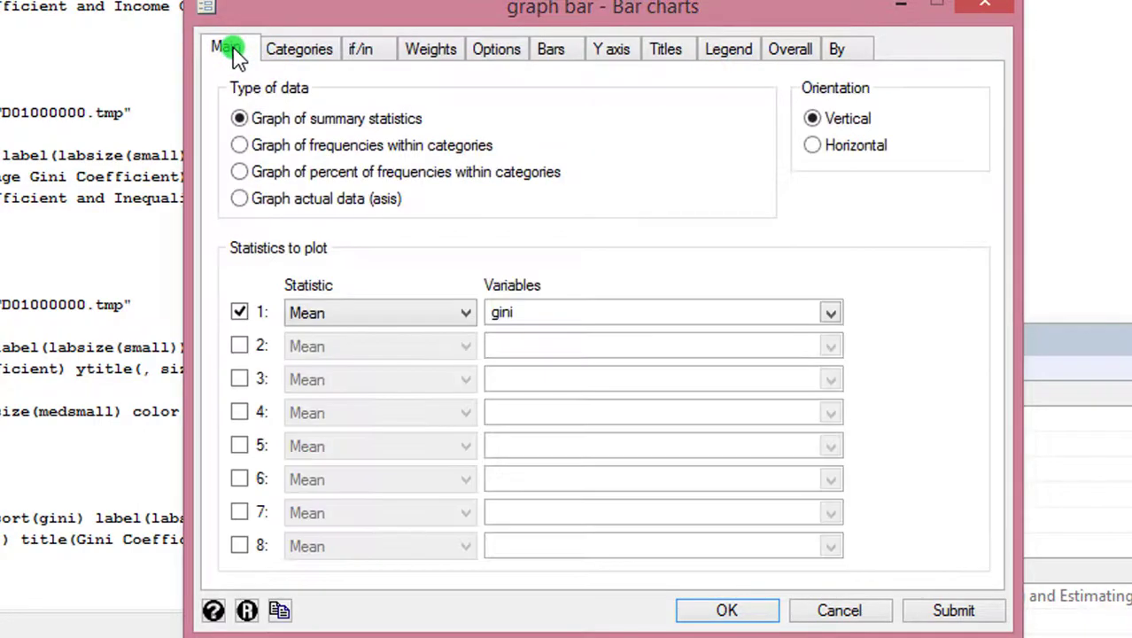
click(670, 49)
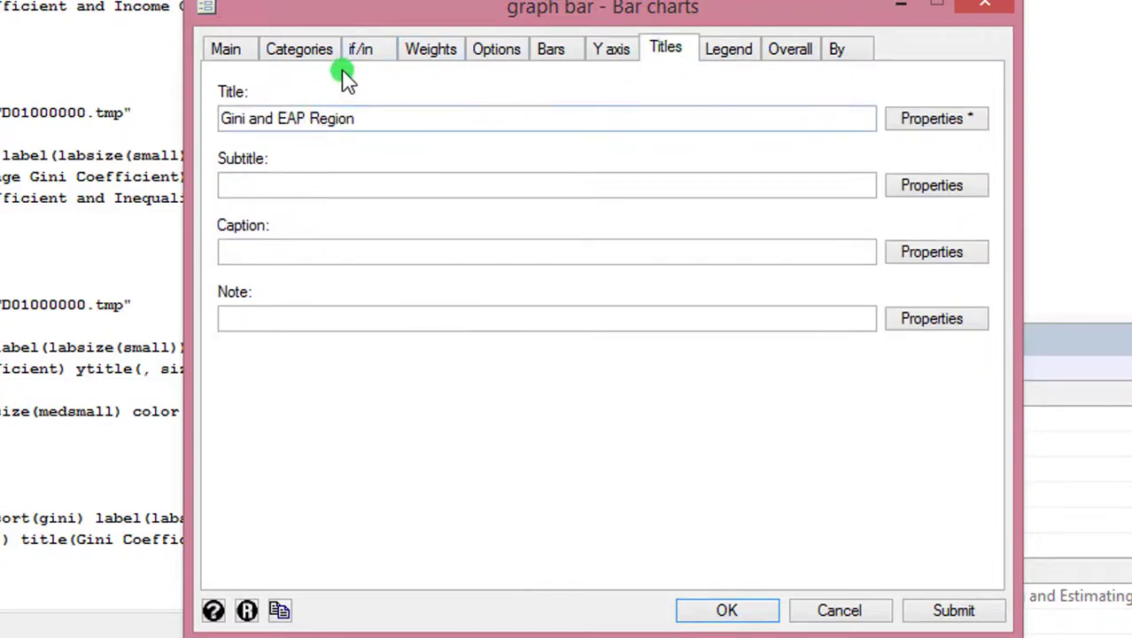
click(361, 51)
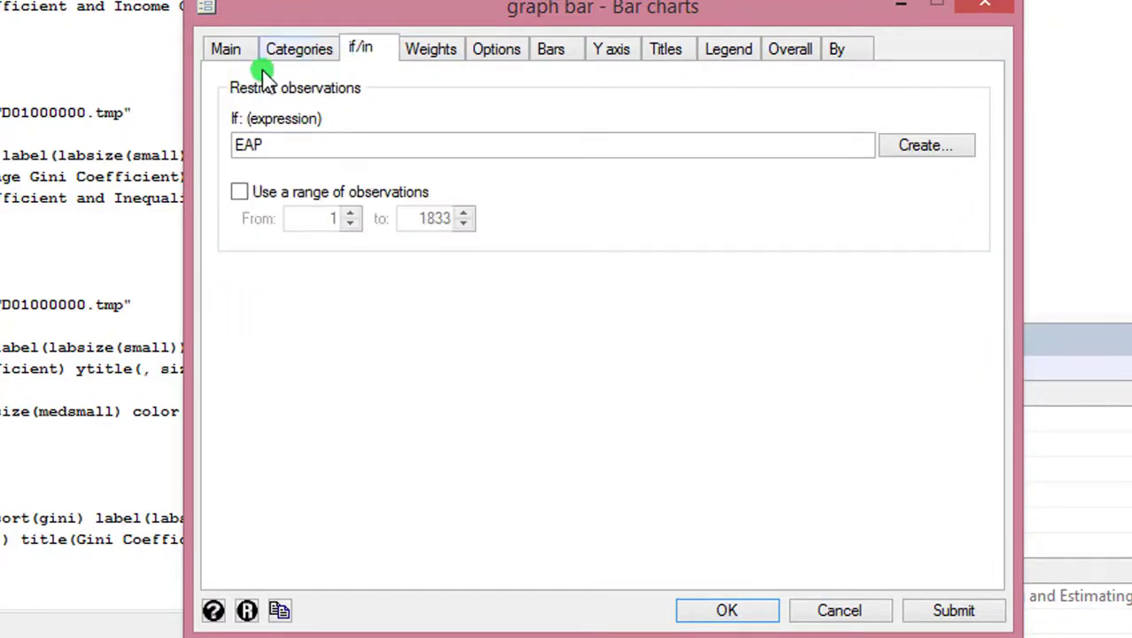
click(227, 54)
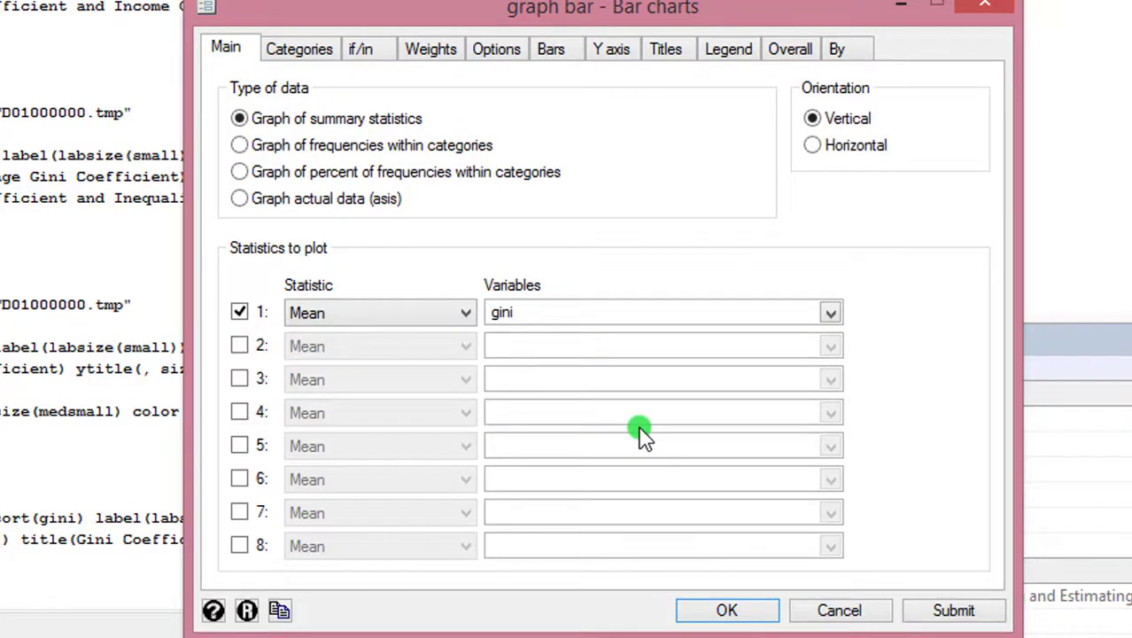
Step: Draw the EAP chart of mean Gini across four income groups, then close it
click(748, 611)
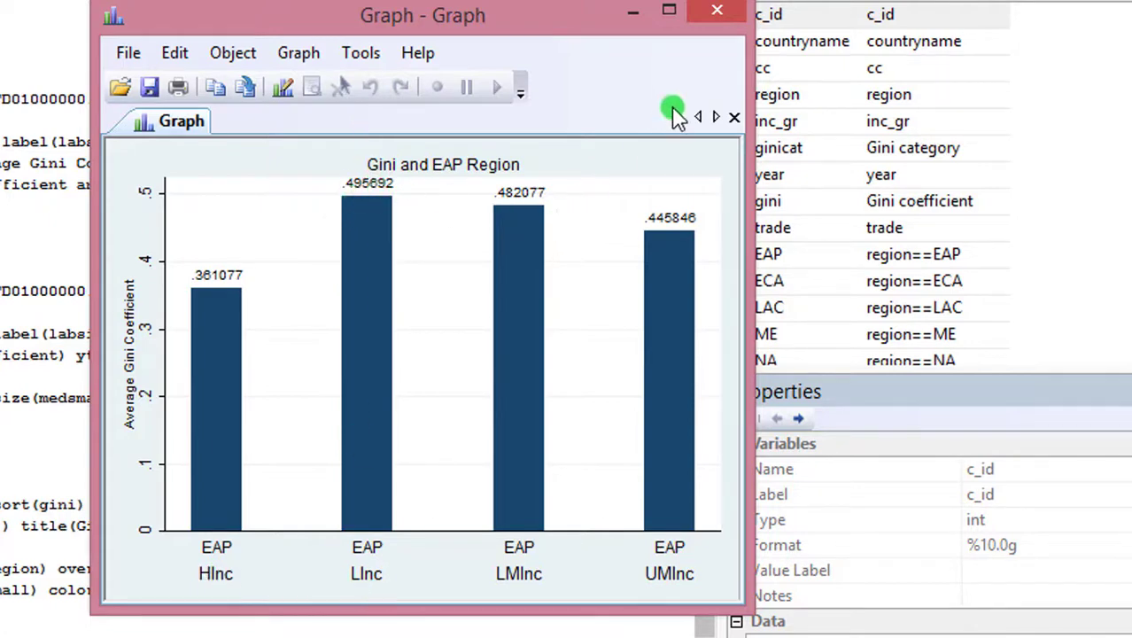
click(719, 12)
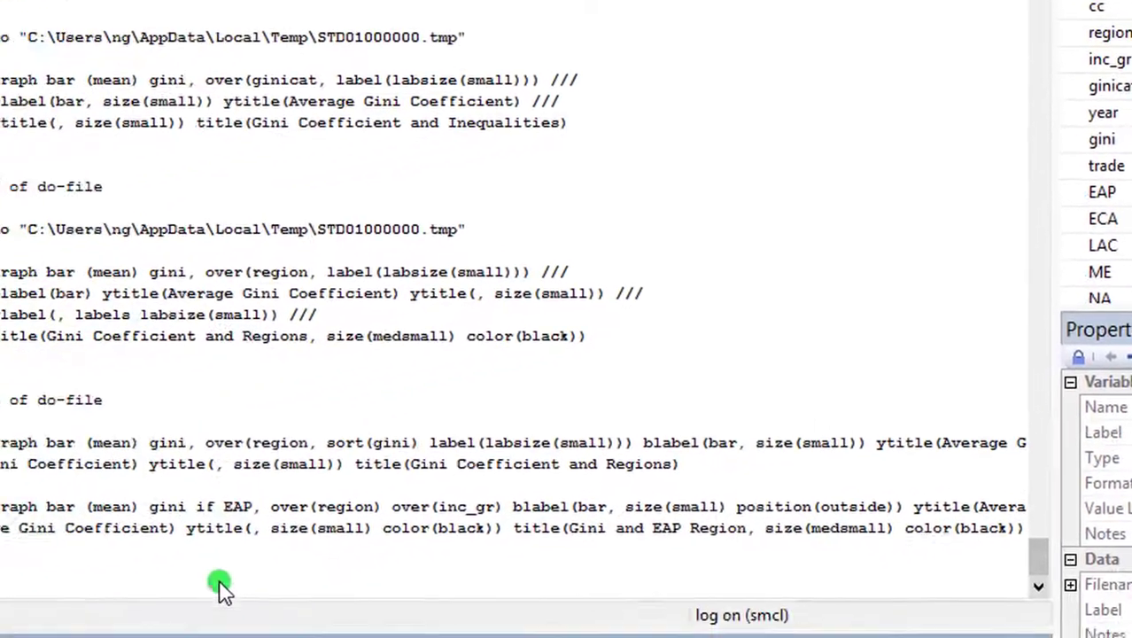
Step: Switch back to the do-file editor holding the section 7 EAP graph commands
mouse_move(473, 630)
click(266, 603)
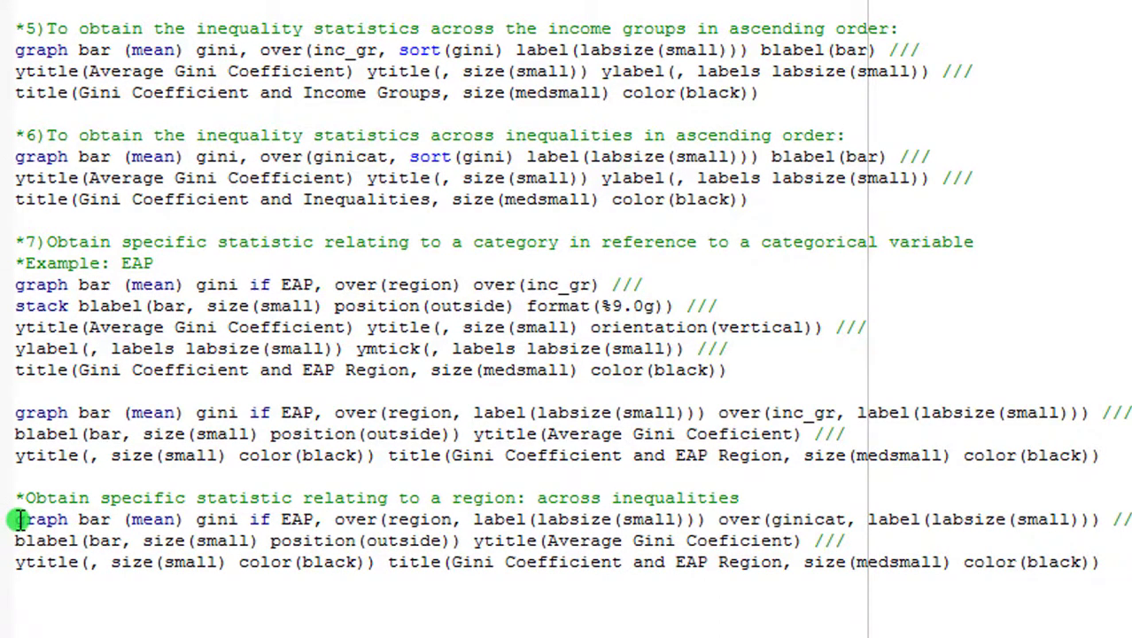
Step: Run the do-file's last graph bar command, charting EAP mean Gini over ginicat
click(17, 519)
key(shift+Down)
key(shift+Down)
key(shift+Down)
key(ctrl+d)
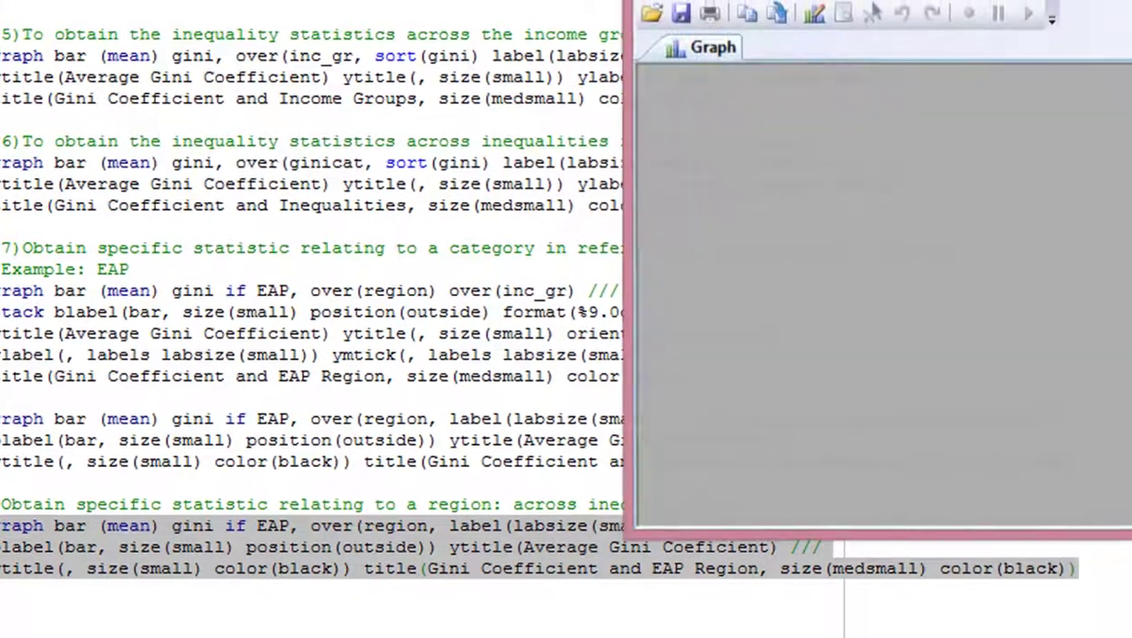